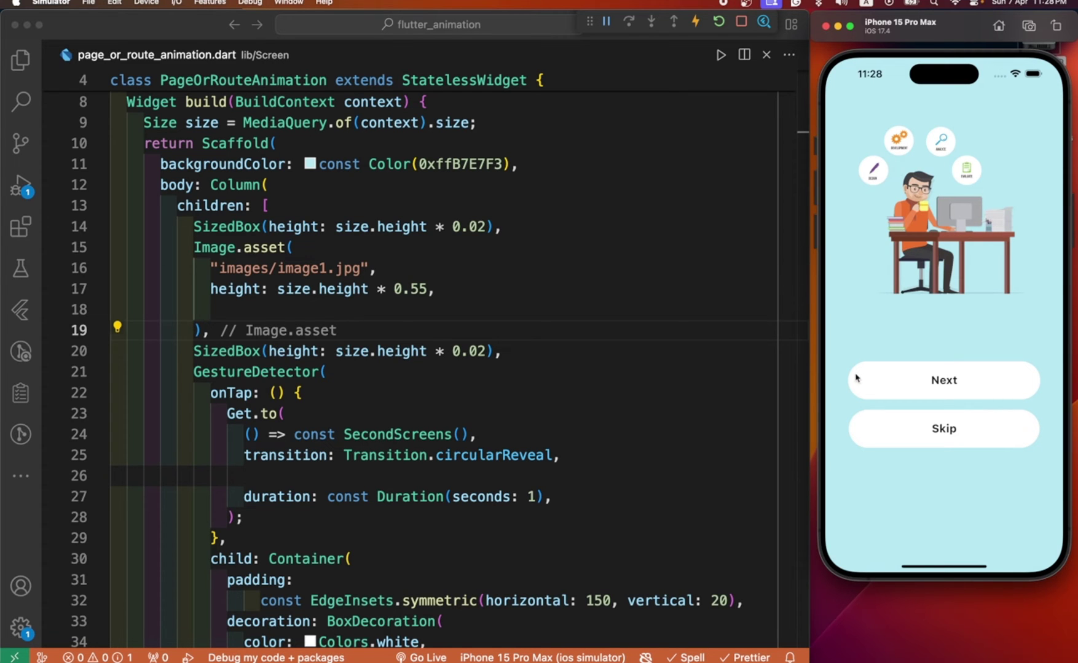
Step: Preview the circular reveal transition by going to the second screen and back three times
click(935, 431)
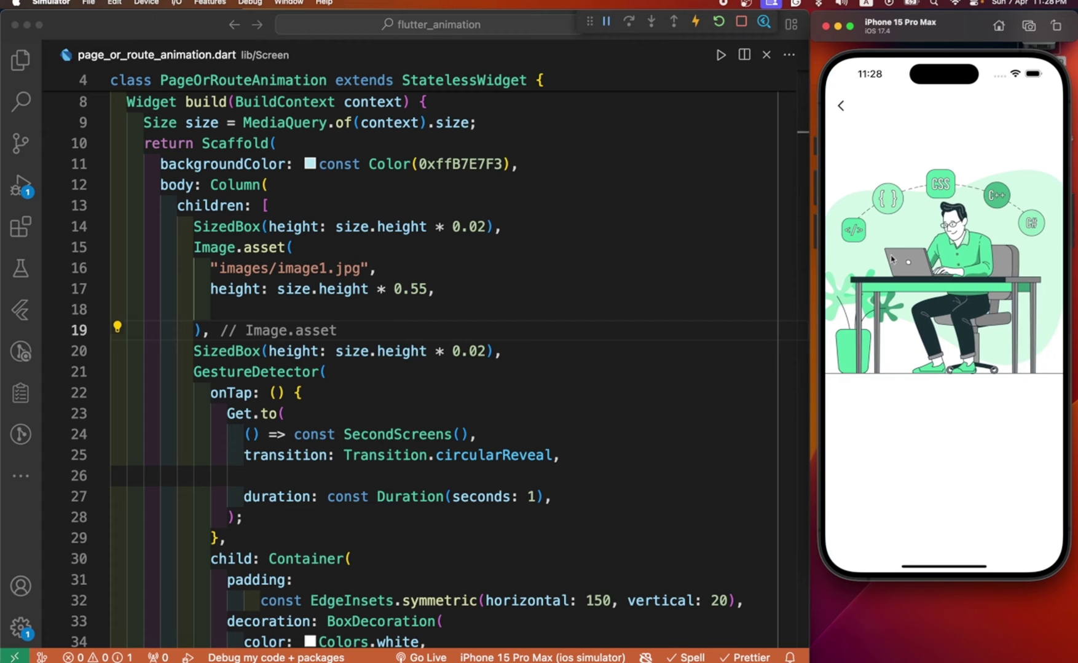
click(841, 107)
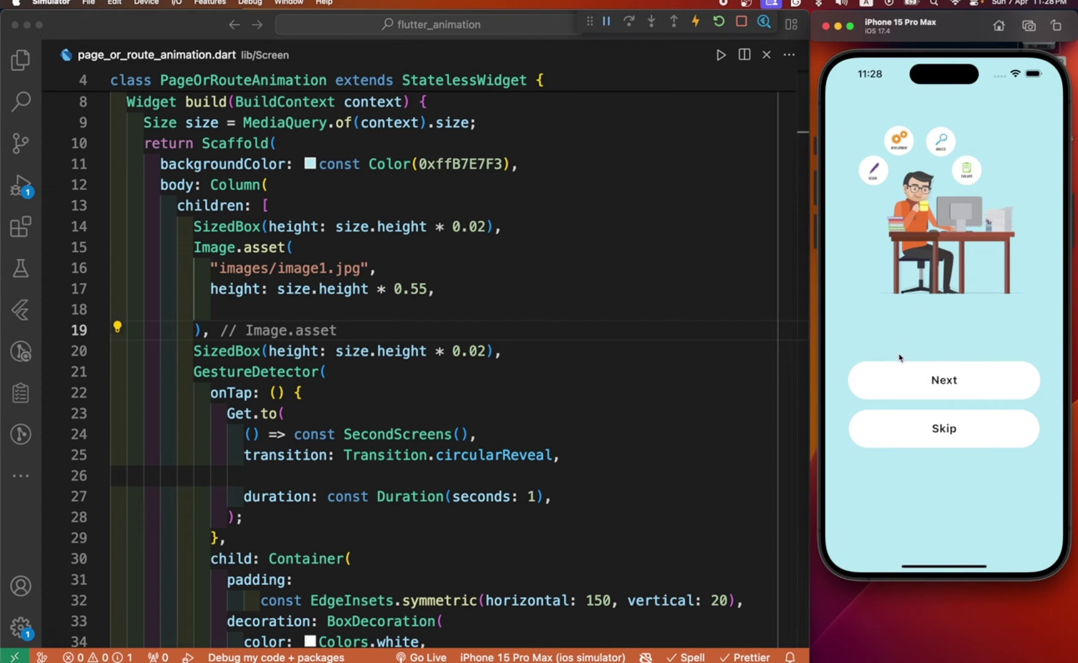
click(960, 382)
click(842, 107)
click(937, 366)
click(840, 110)
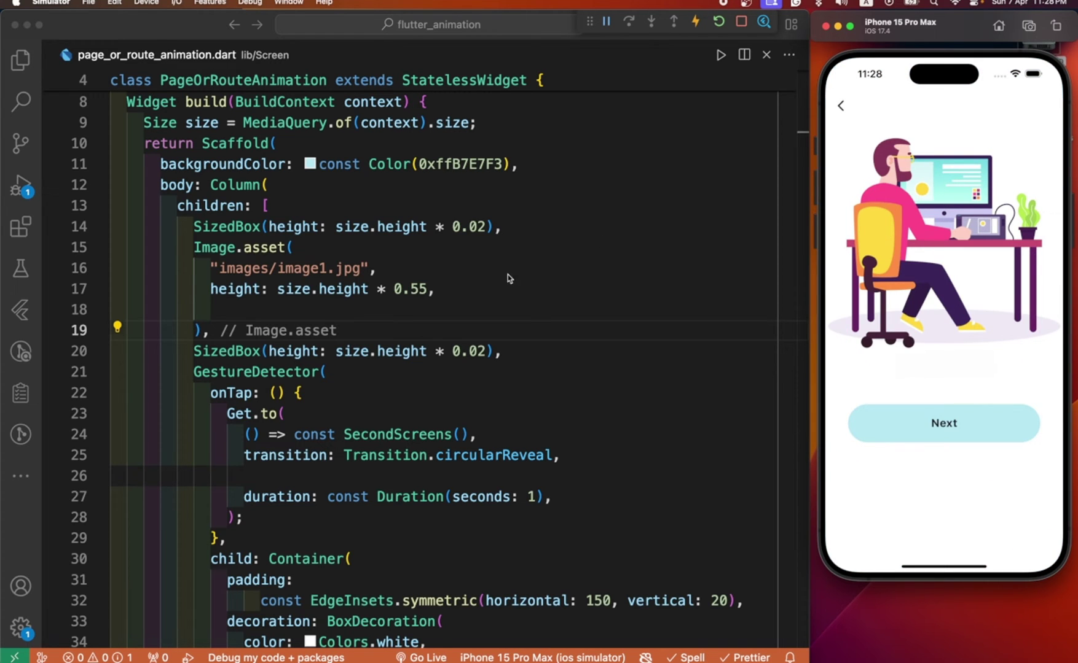
Step: Replace circularReveal with Transition.fade and save to hot reload
click(548, 455)
key(BackSpace)
key(BackSpace)
key(BackSpace)
key(BackSpace)
key(BackSpace)
key(BackSpace)
key(BackSpace)
key(BackSpace)
key(BackSpace)
key(BackSpace)
key(BackSpace)
key(BackSpace)
key(BackSpace)
text(fad)
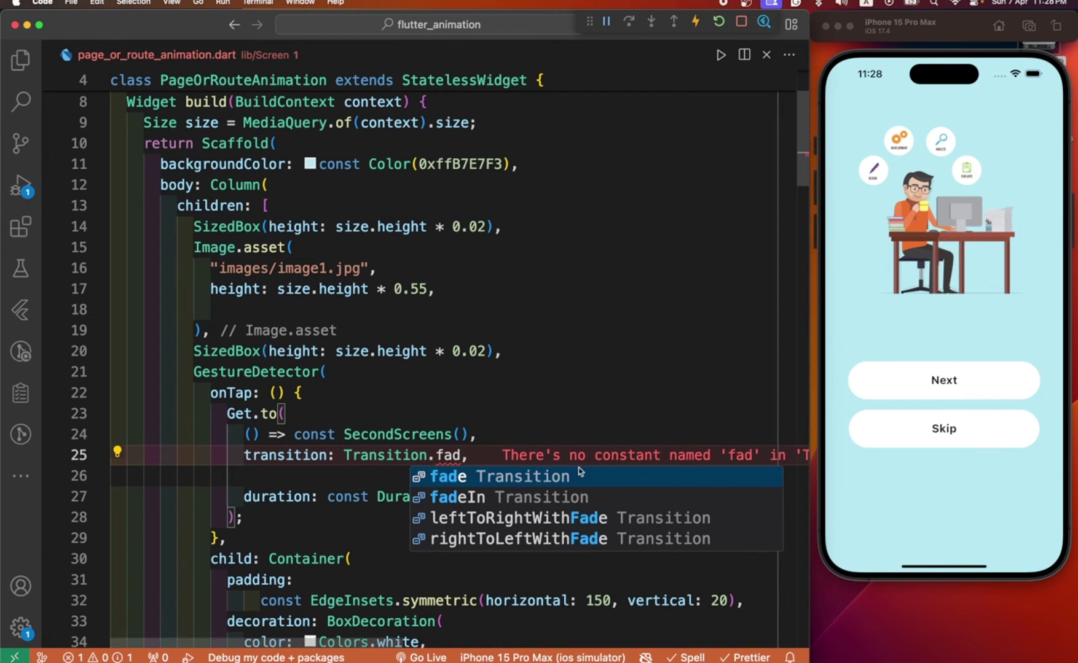
click(568, 477)
key(super+s)
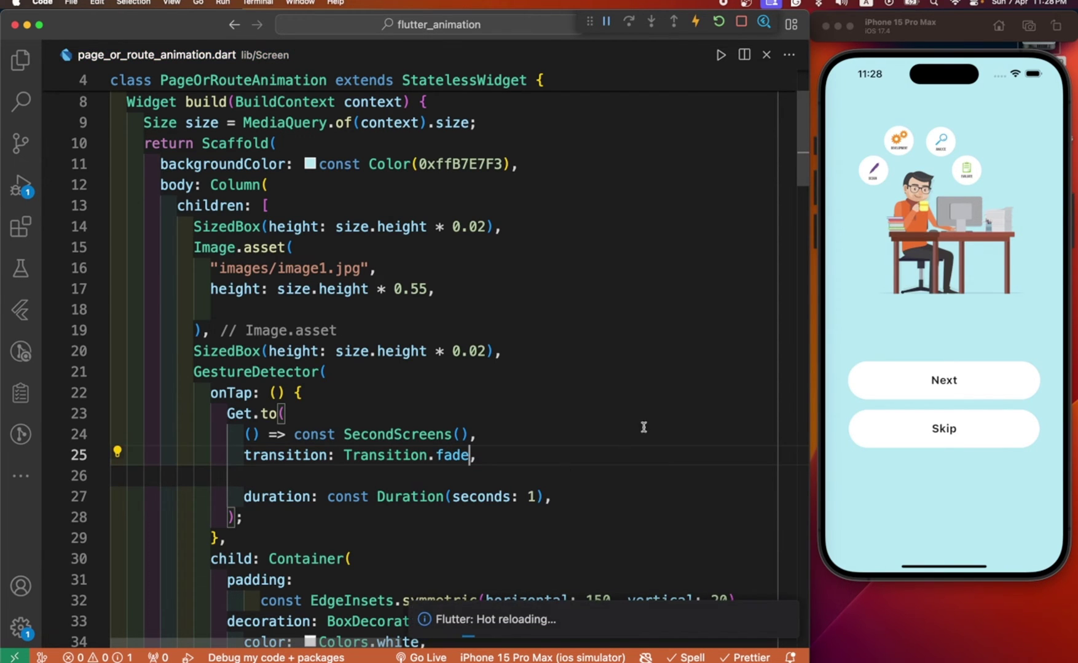
Step: Preview the fade transition to the second screen, then delete the fade value
click(952, 382)
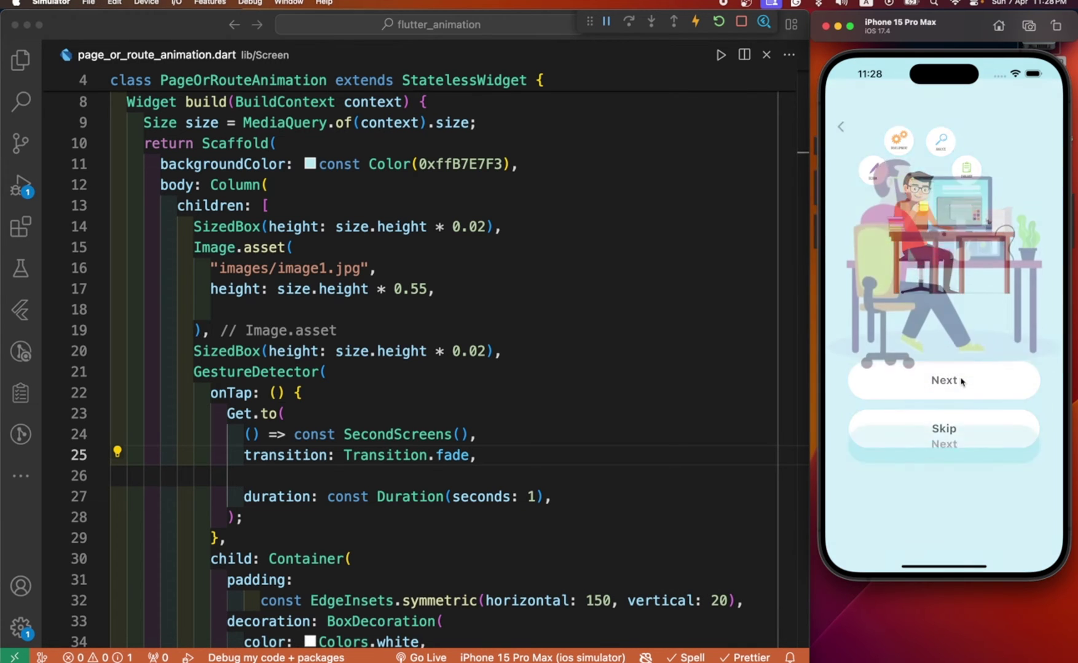
click(842, 105)
click(940, 383)
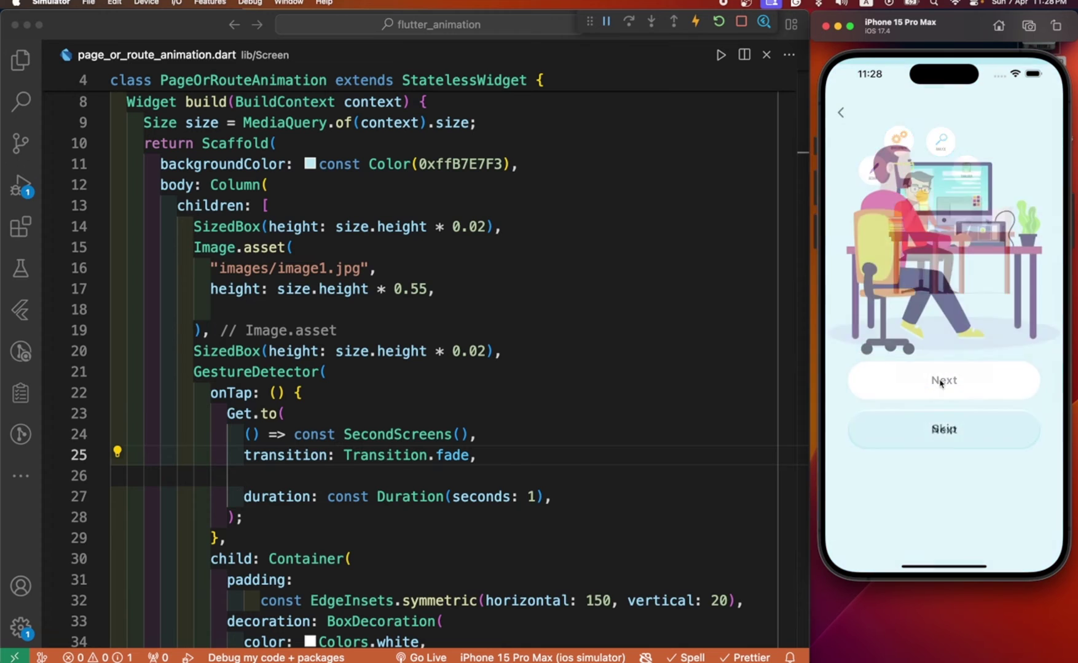
click(470, 455)
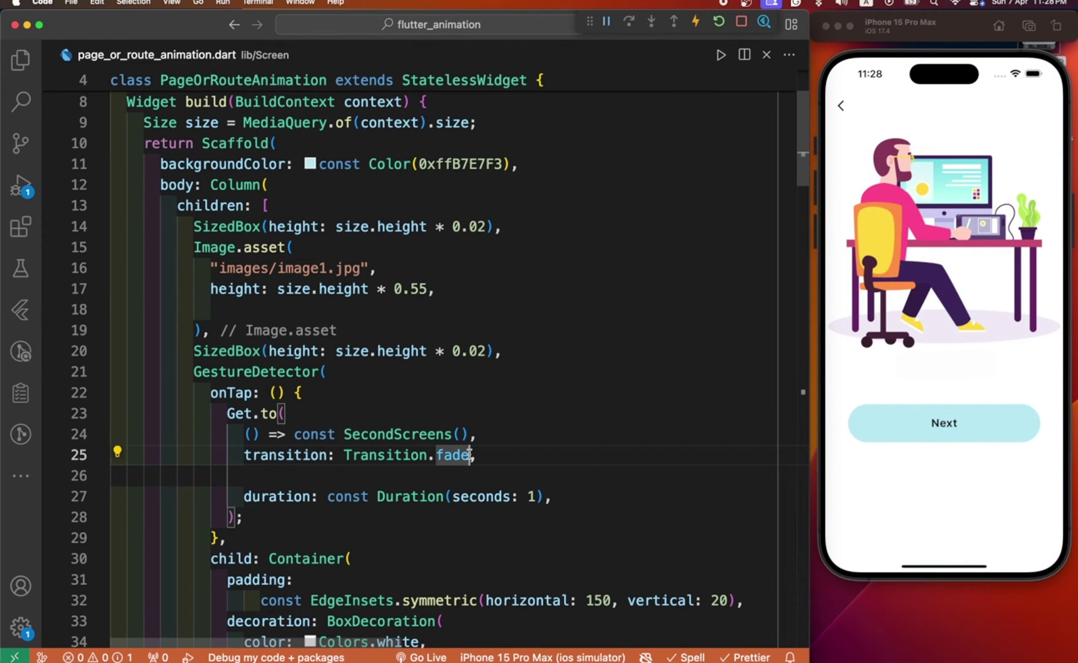
key(BackSpace)
key(BackSpace)
key(BackSpace)
key(BackSpace)
key(BackSpace)
text(.)
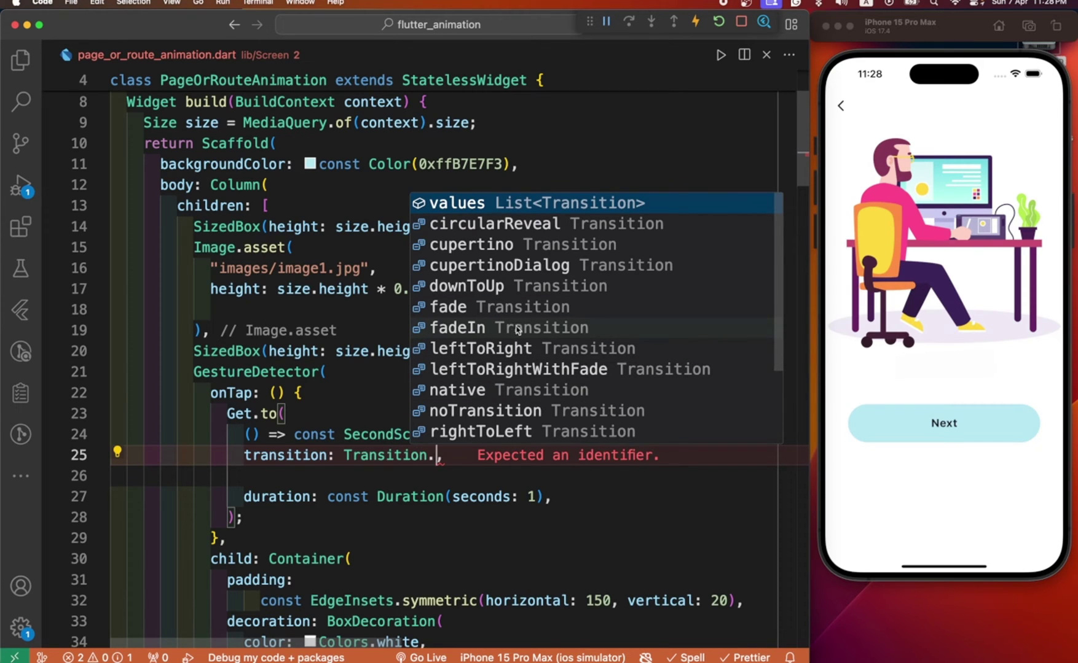
text(z)
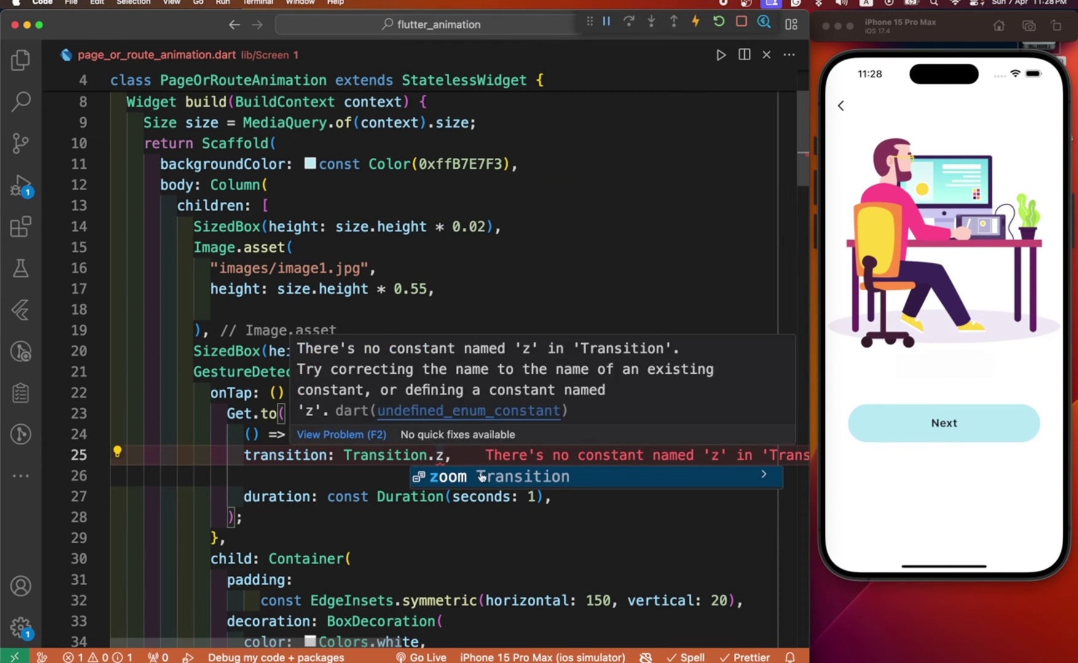
Step: Apply Transition.zoom, hot reload, and preview zooming to the second screen twice
click(480, 473)
key(super+s)
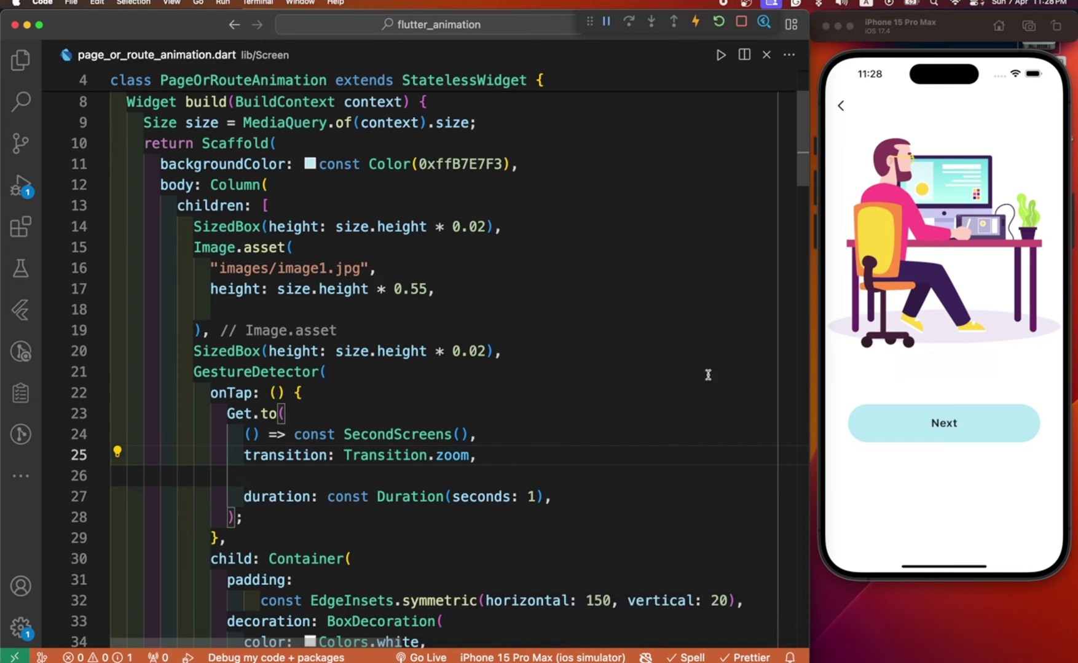
click(840, 110)
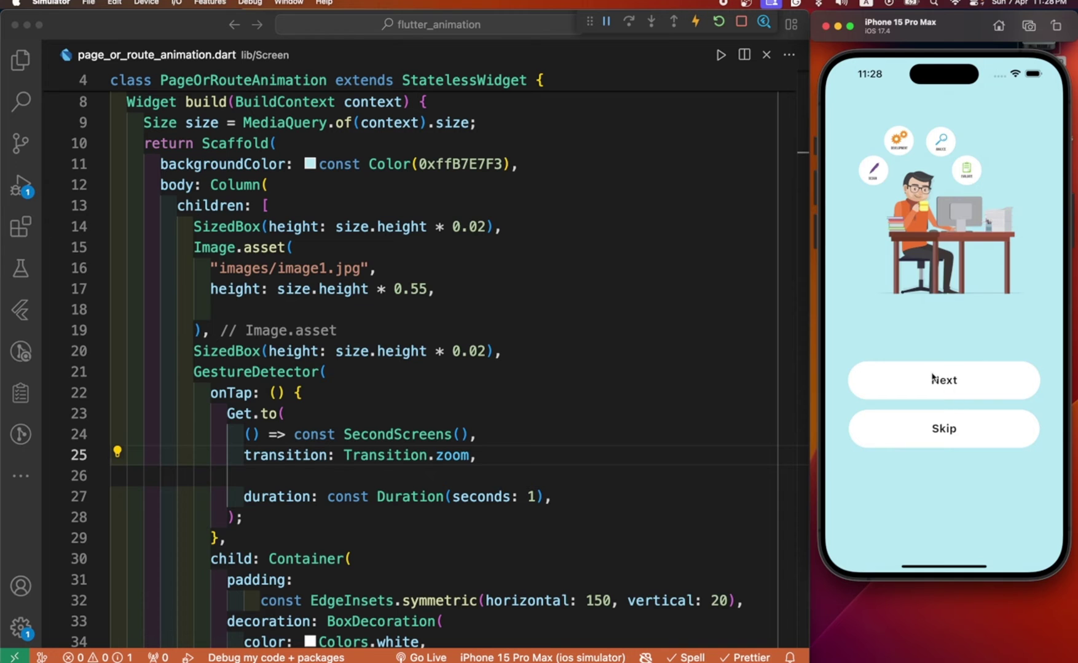
click(931, 379)
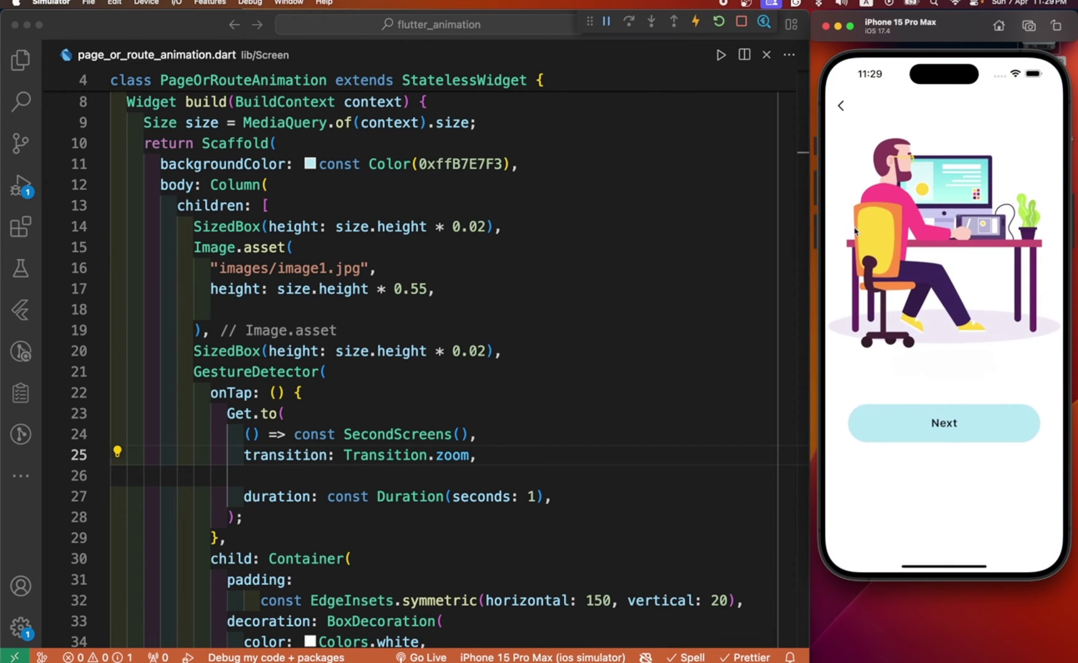
click(840, 107)
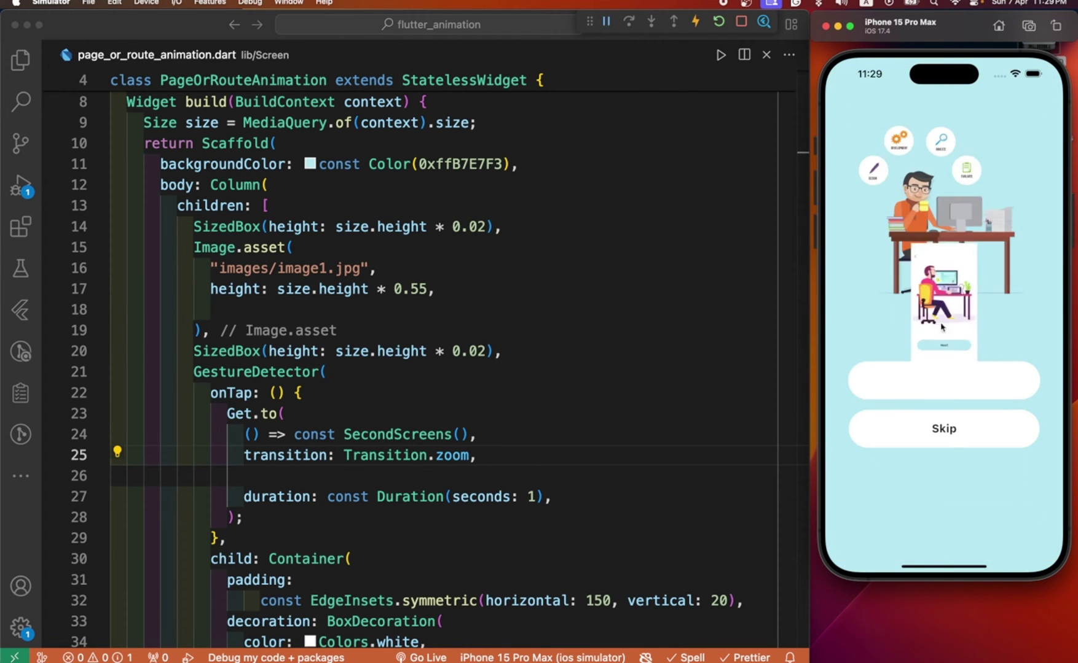
click(948, 396)
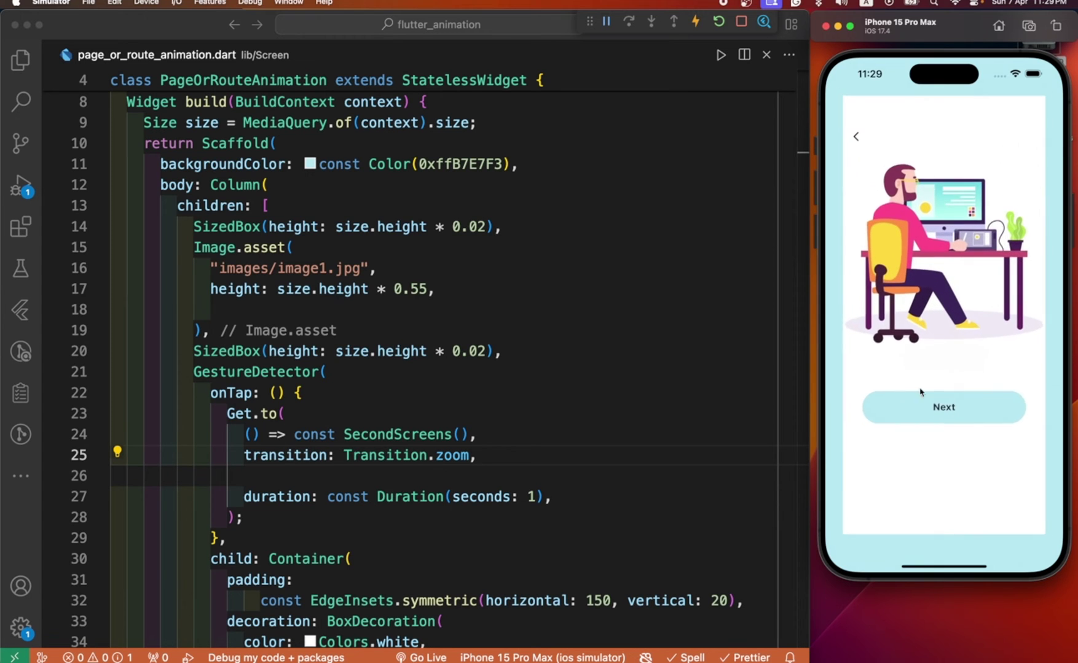
click(840, 108)
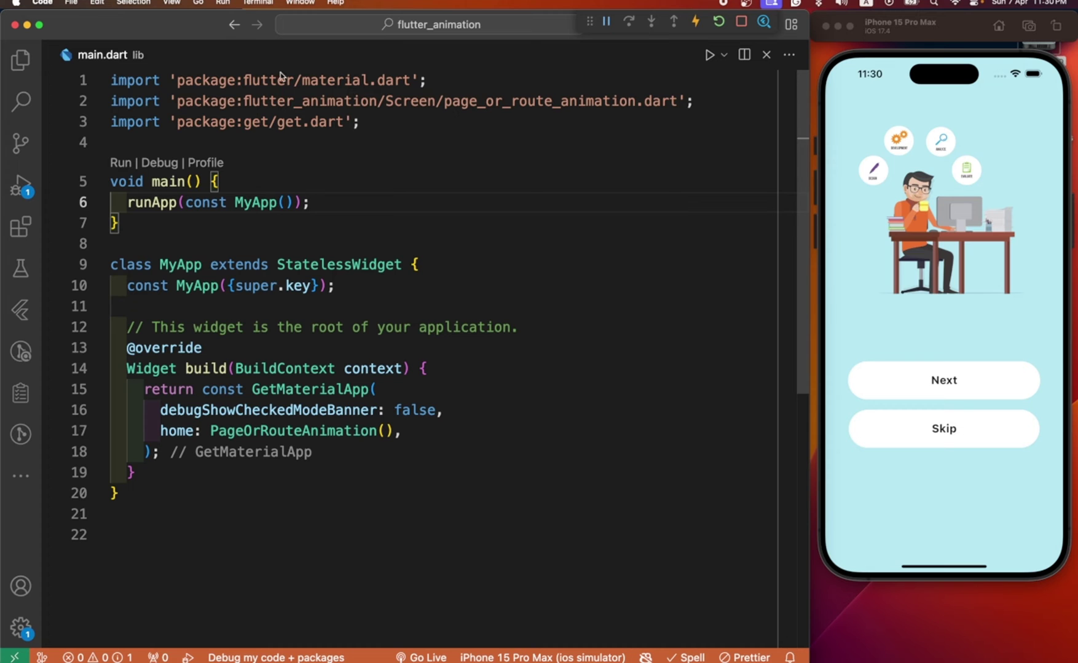
Step: Open pubspec.yaml, highlight the get: ^4.6.6 dependency, then close the file
click(20, 61)
scroll(156, 353, down, 1)
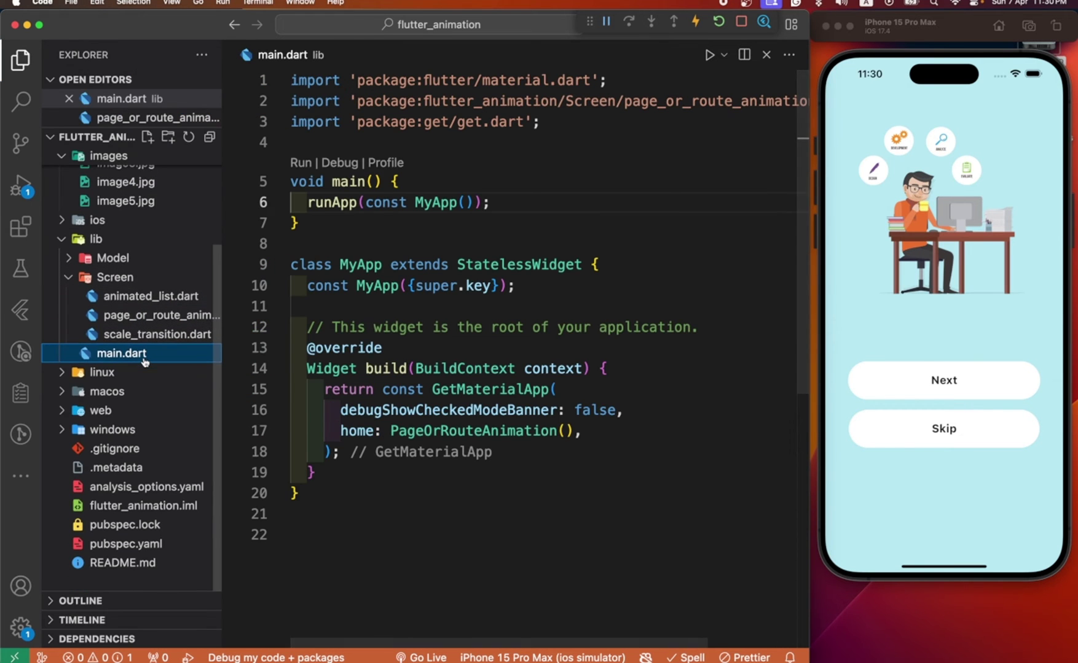
click(152, 545)
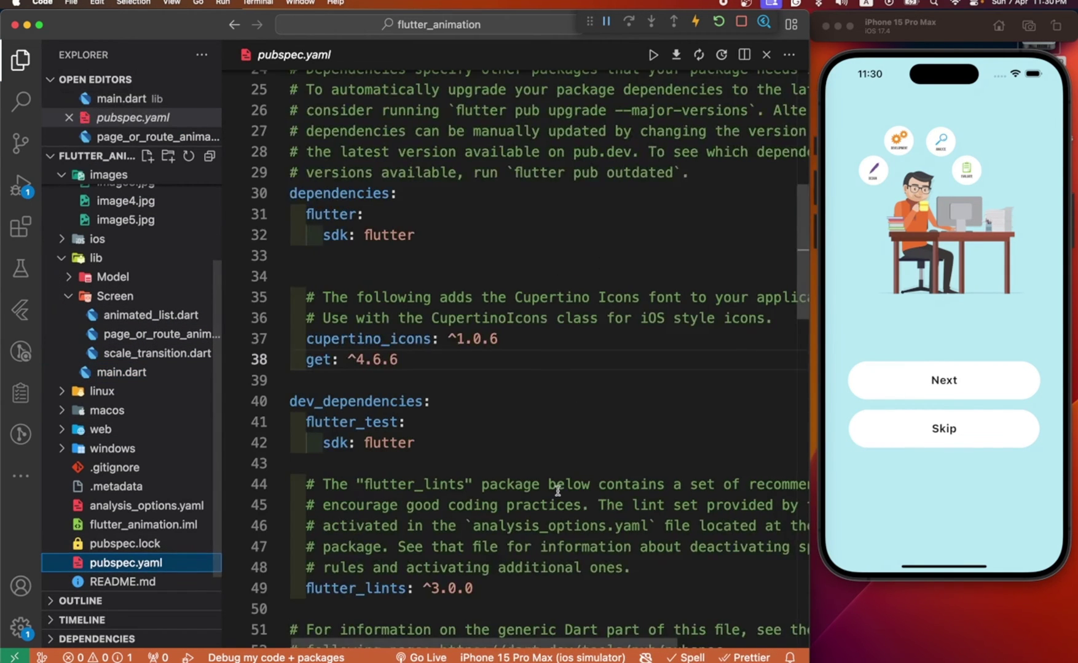
scroll(558, 492, down, 2)
drag(405, 244, 296, 245)
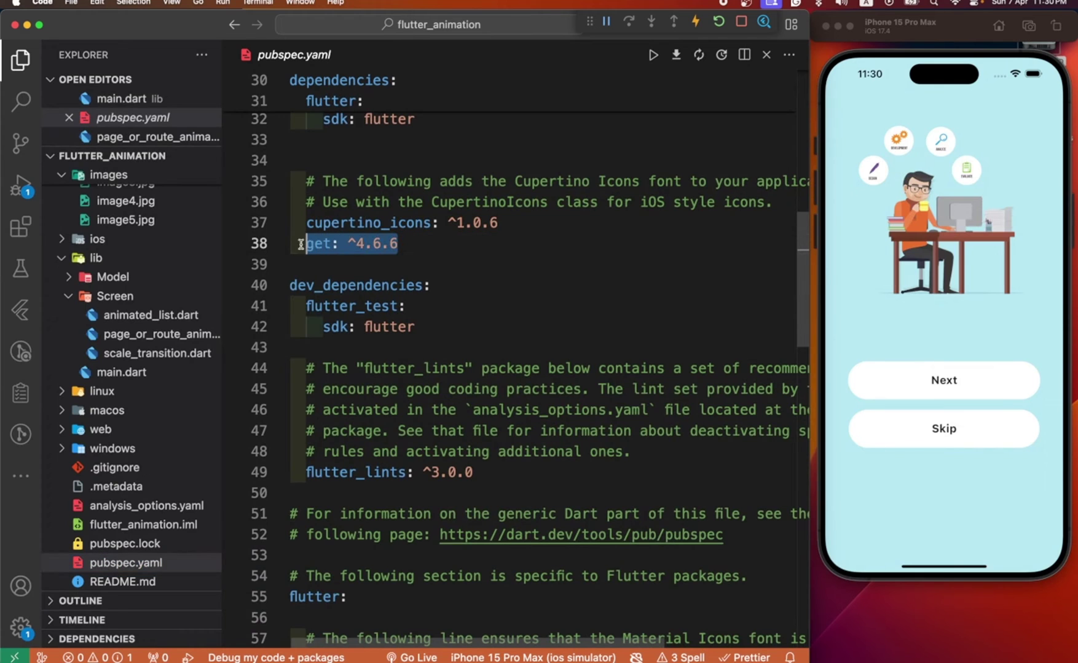
click(409, 241)
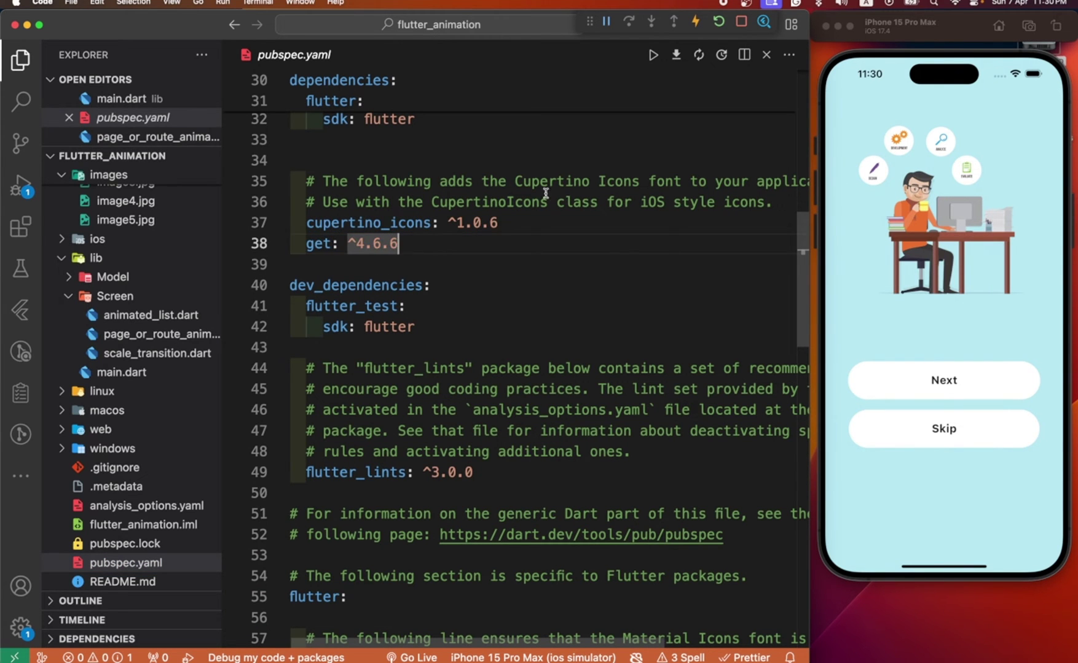
scroll(621, 246, up, 3)
scroll(620, 247, up, 8)
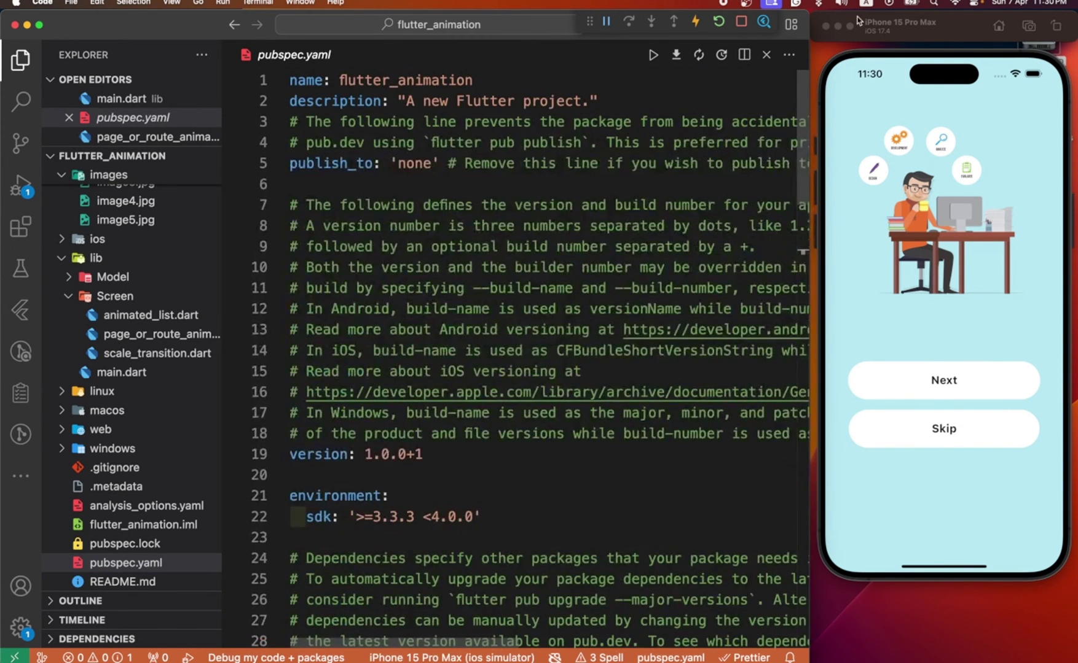
click(767, 55)
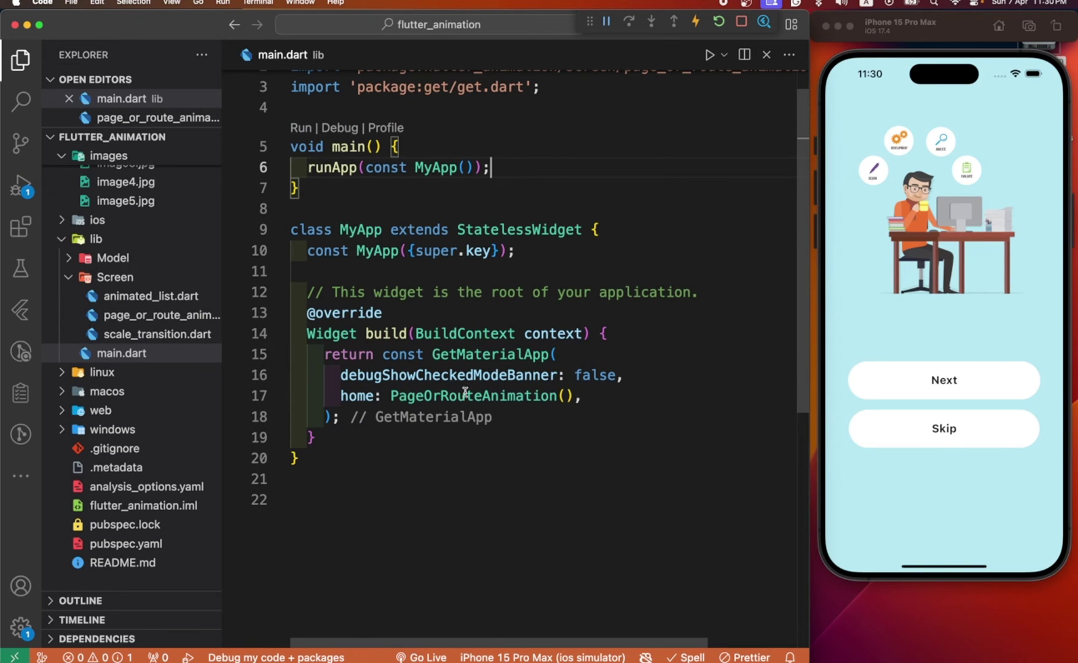
Step: Change MaterialApp to GetMaterialApp in main.dart, save, and open PageOrRouteAnimation's code
click(454, 354)
key(BackSpace)
key(BackSpace)
key(BackSpace)
key(ctrl+s)
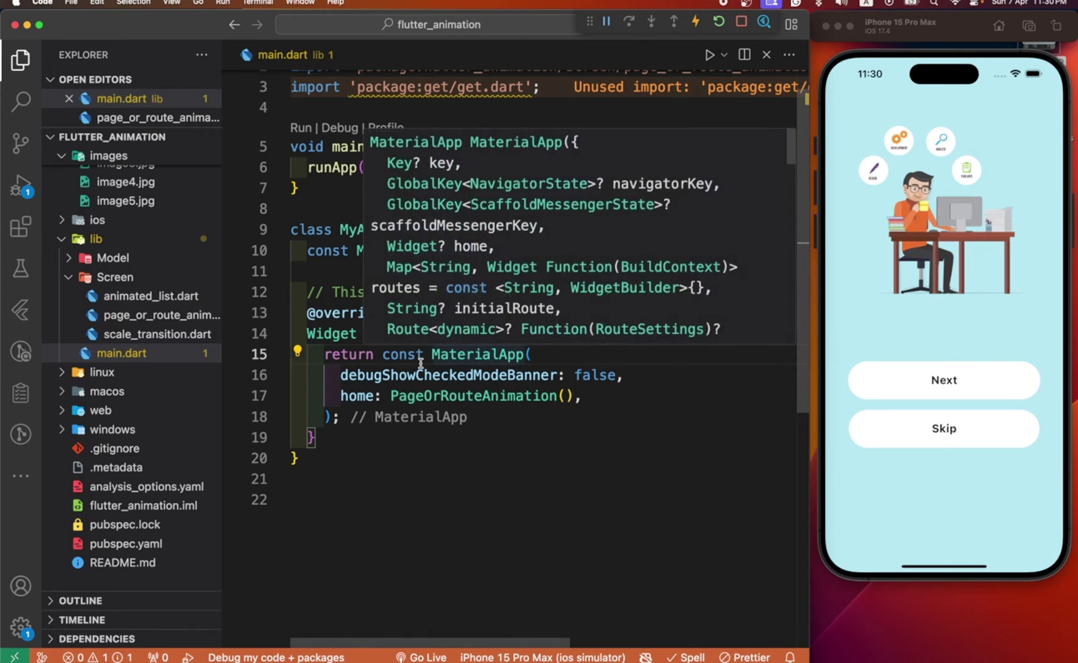
text(Ge)
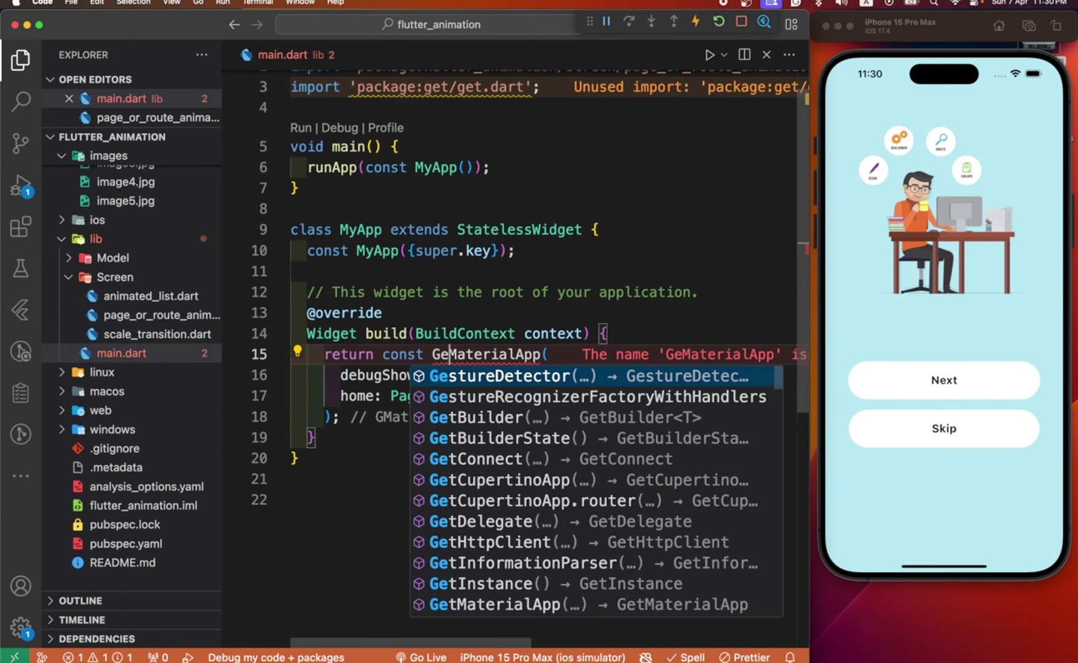
text(t)
key(ctrl+s)
click(381, 484)
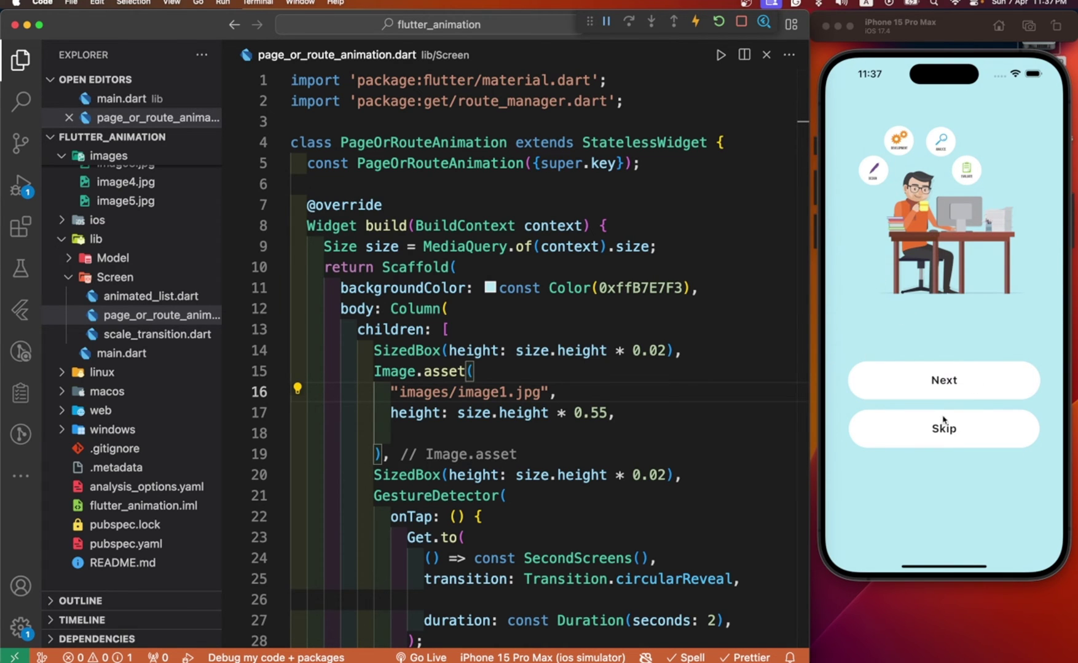
scroll(656, 410, down, 1)
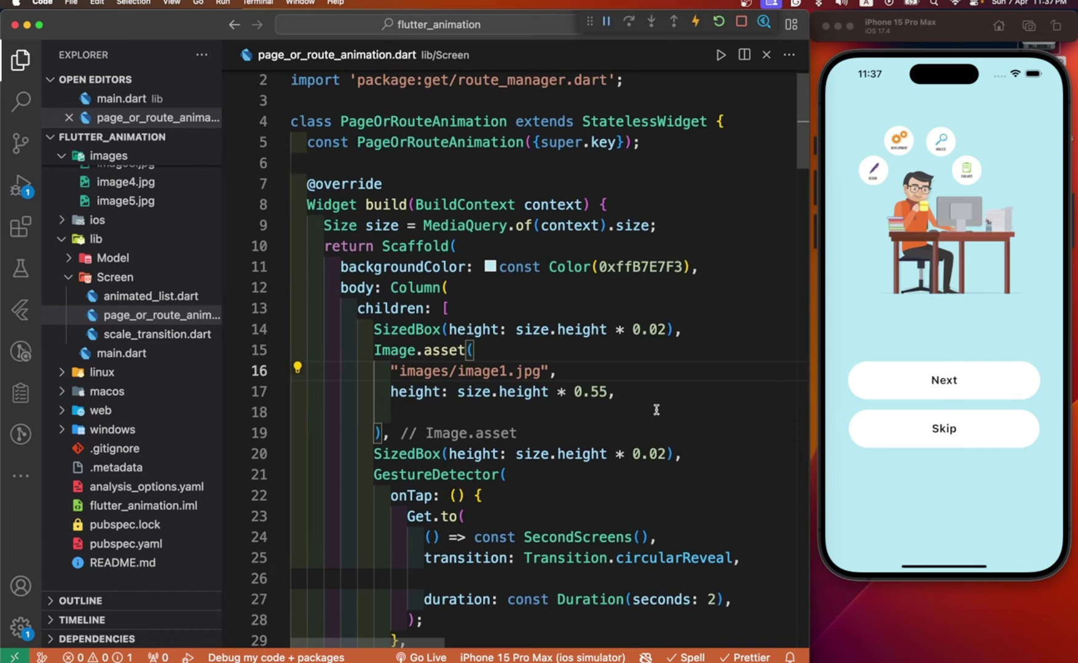
scroll(648, 362, down, 1)
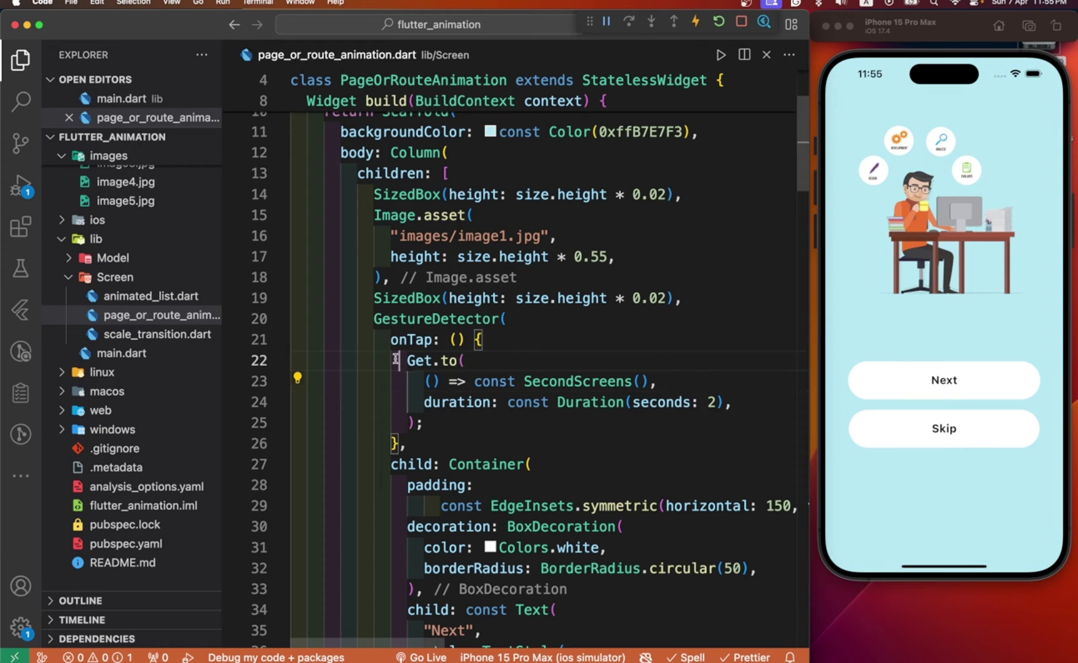
Step: Add a transition: Transition parameter after SecondScreens() in the Get.to call
drag(464, 361, 698, 403)
click(692, 353)
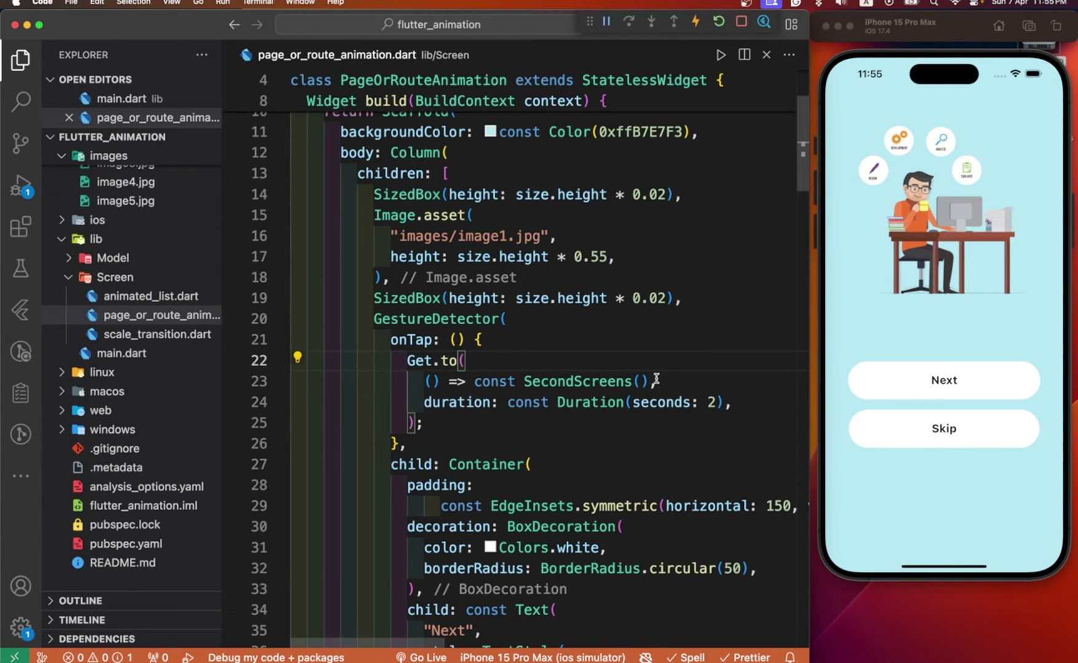
drag(400, 360, 442, 361)
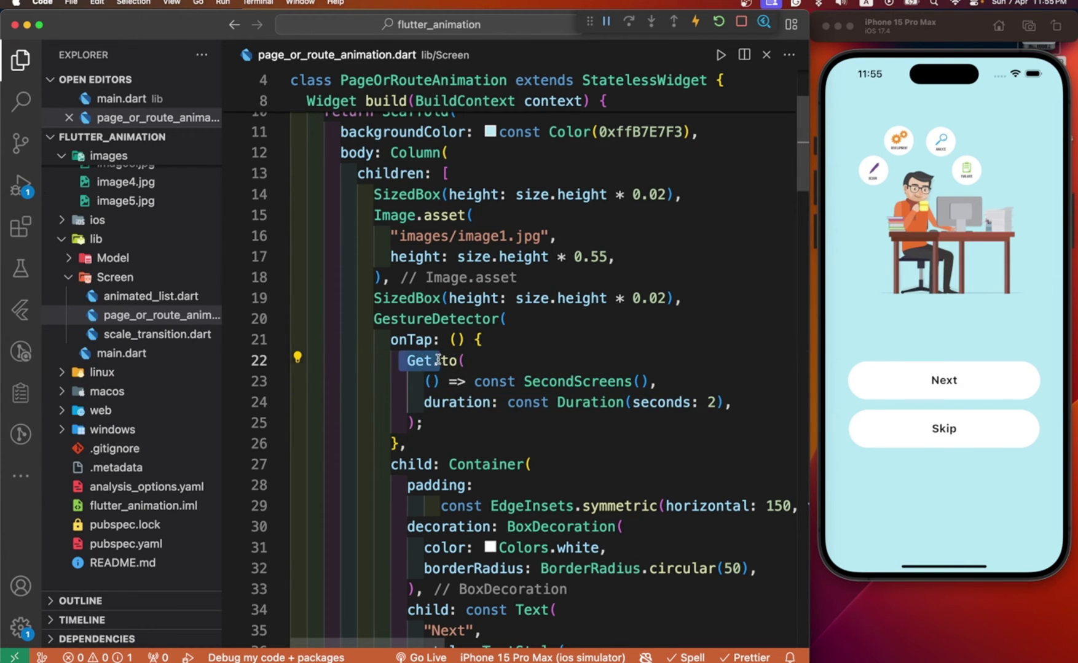
click(665, 382)
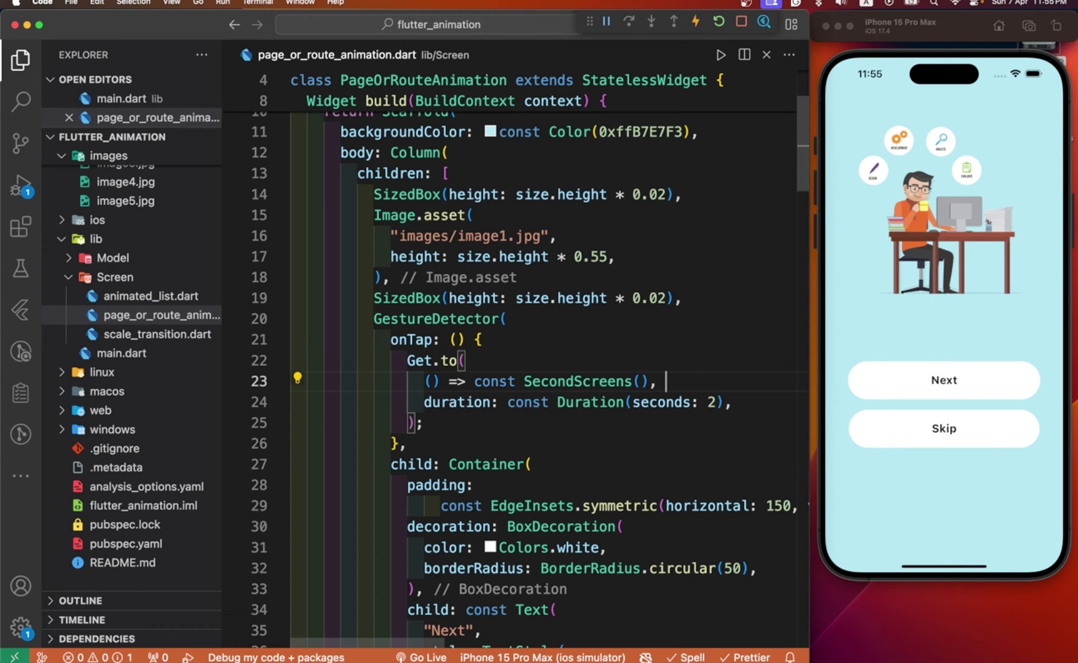
text(t)
key(Return)
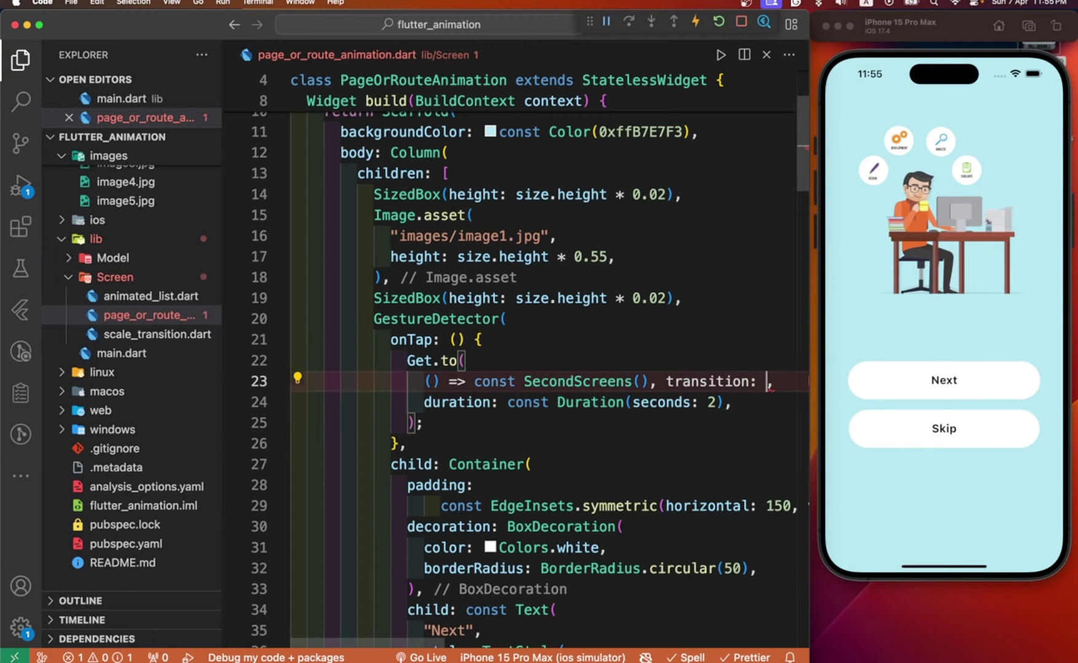
text(transi)
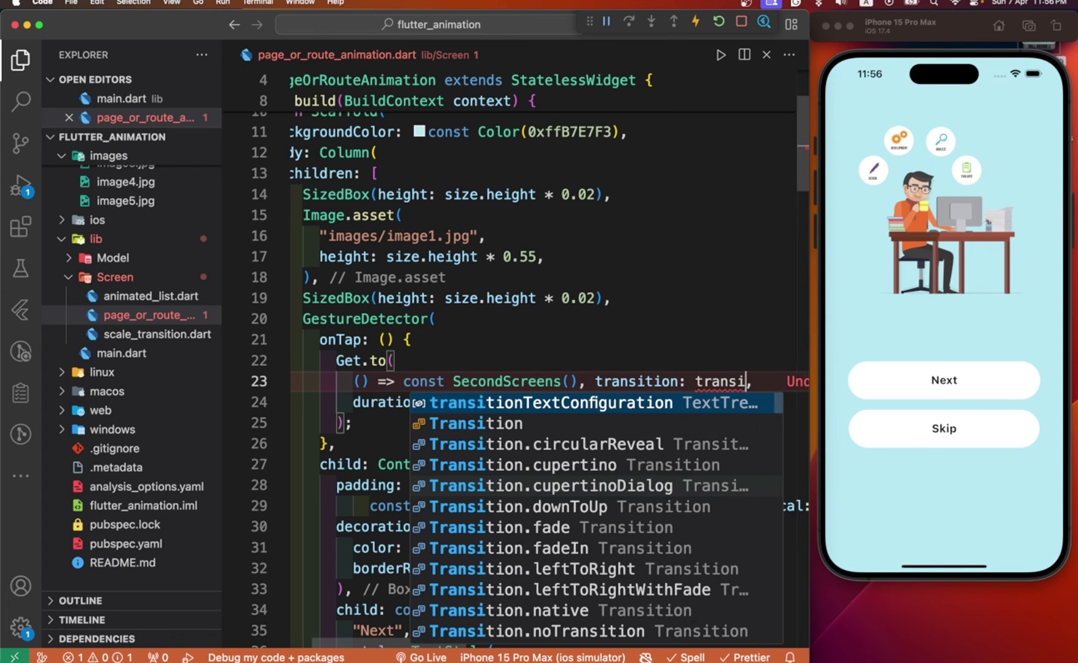
text(t)
click(498, 428)
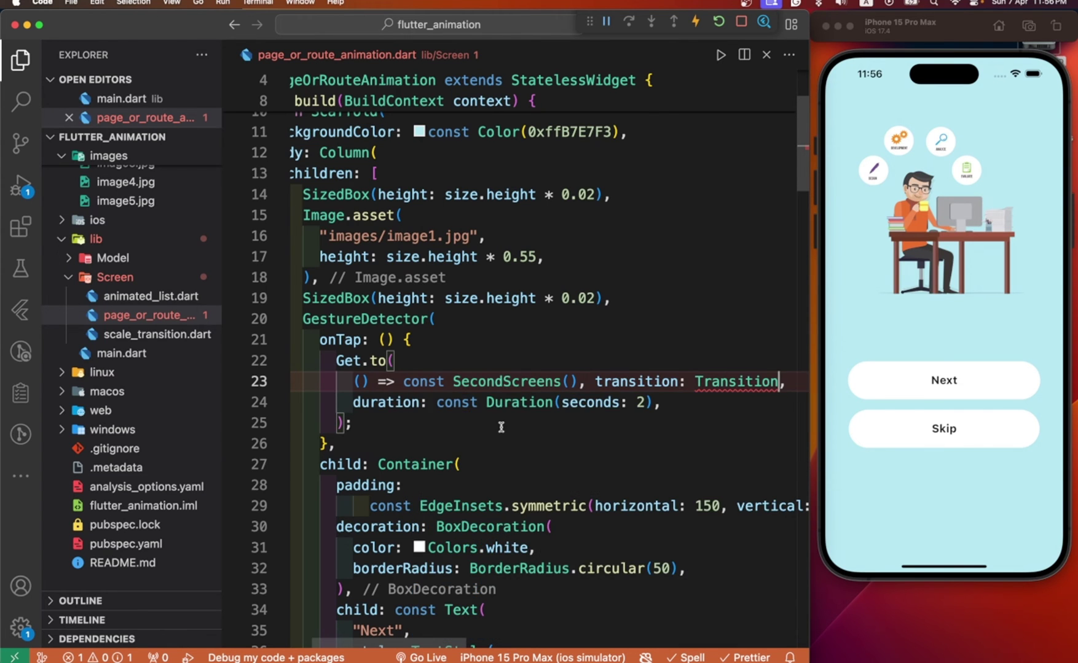
text(.)
scroll(511, 474, down, 2)
scroll(511, 473, up, 2)
scroll(497, 484, up, 1)
scroll(490, 532, down, 2)
scroll(490, 533, up, 2)
Step: Choose Transition.circularReveal, hot reload, and preview opening the second screen and back
click(510, 425)
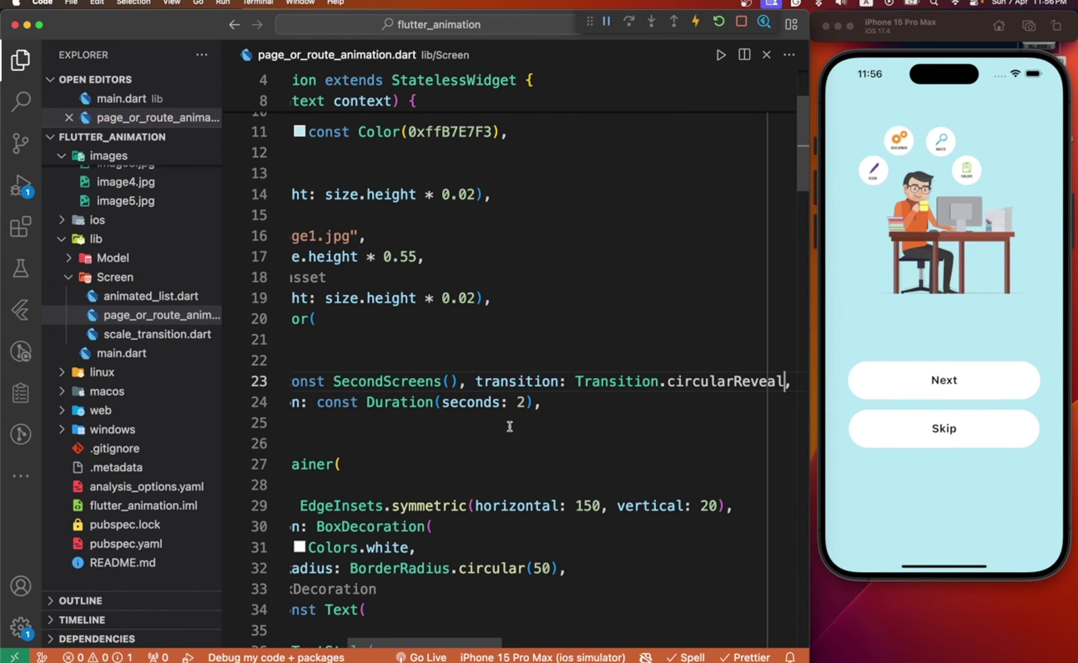
key(super+s)
key(super+b)
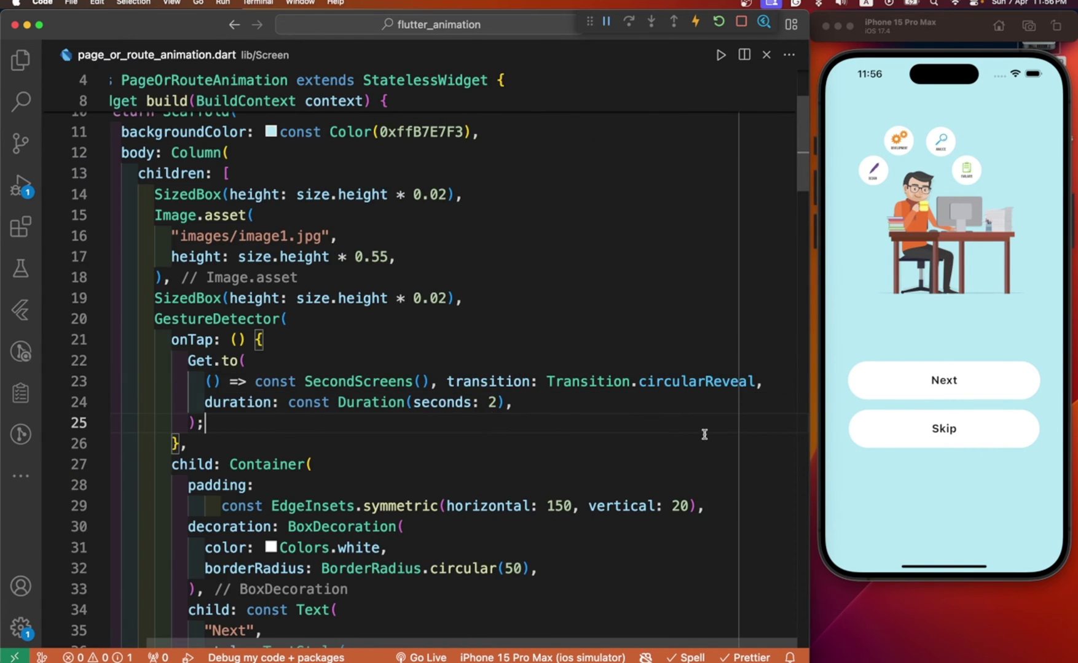
click(977, 383)
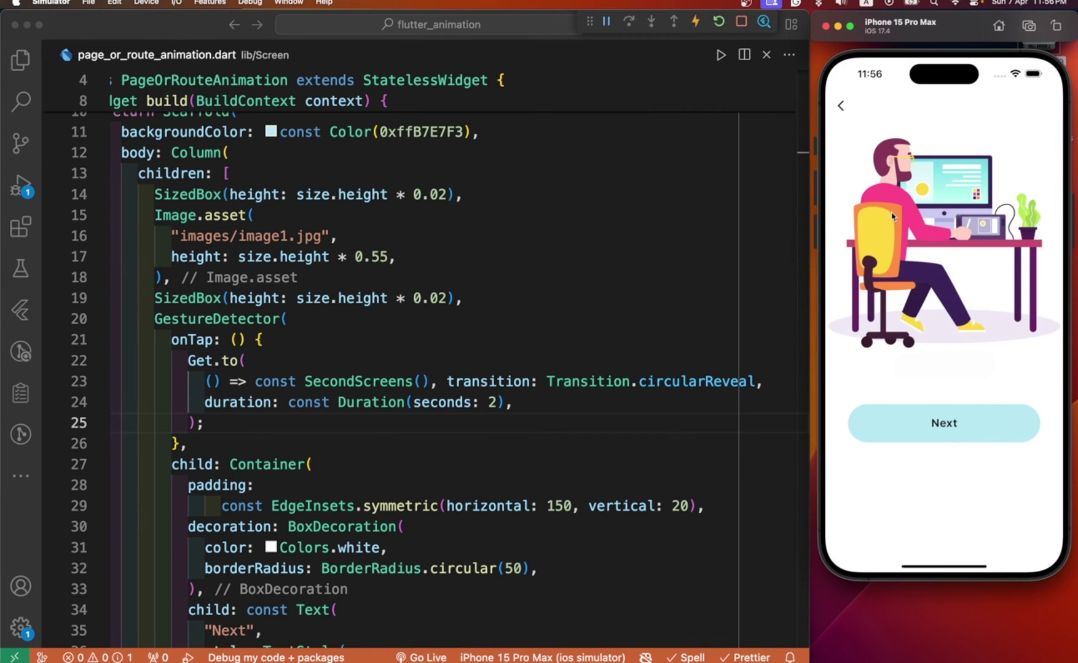
click(841, 108)
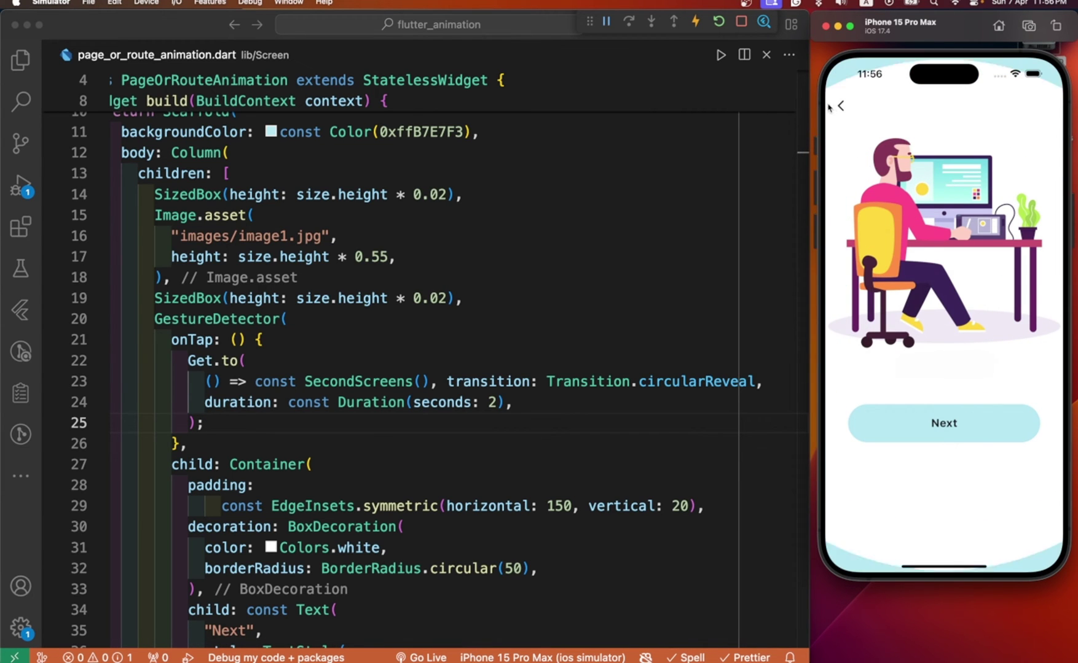
drag(513, 403, 185, 411)
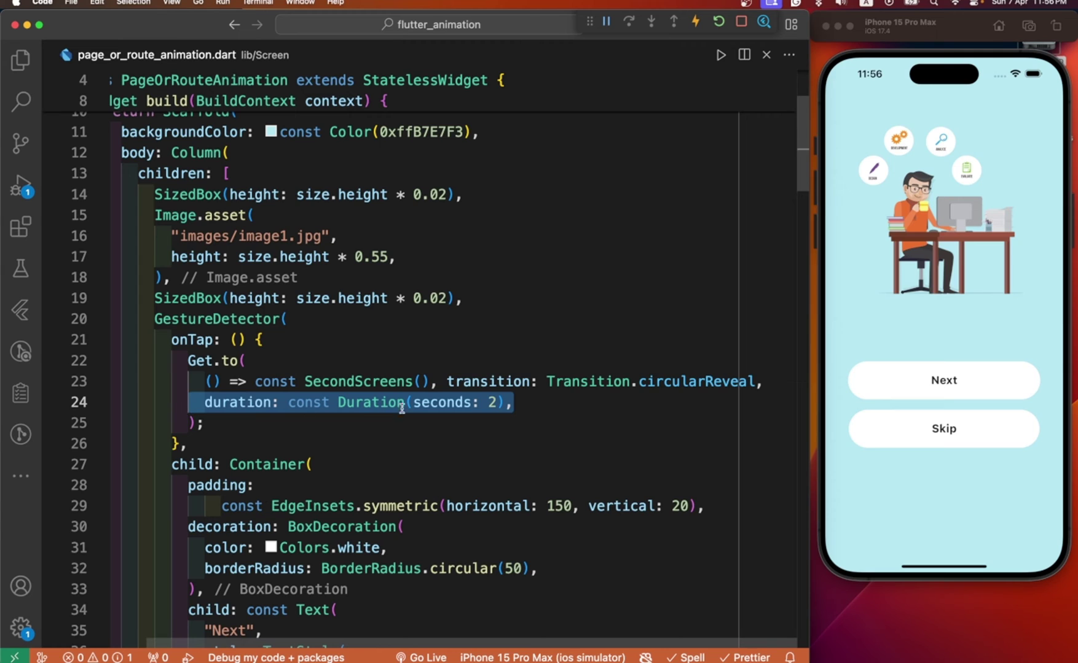
Step: Change the duration to seconds: 1, hot reload, and preview the faster transition
click(518, 404)
click(499, 403)
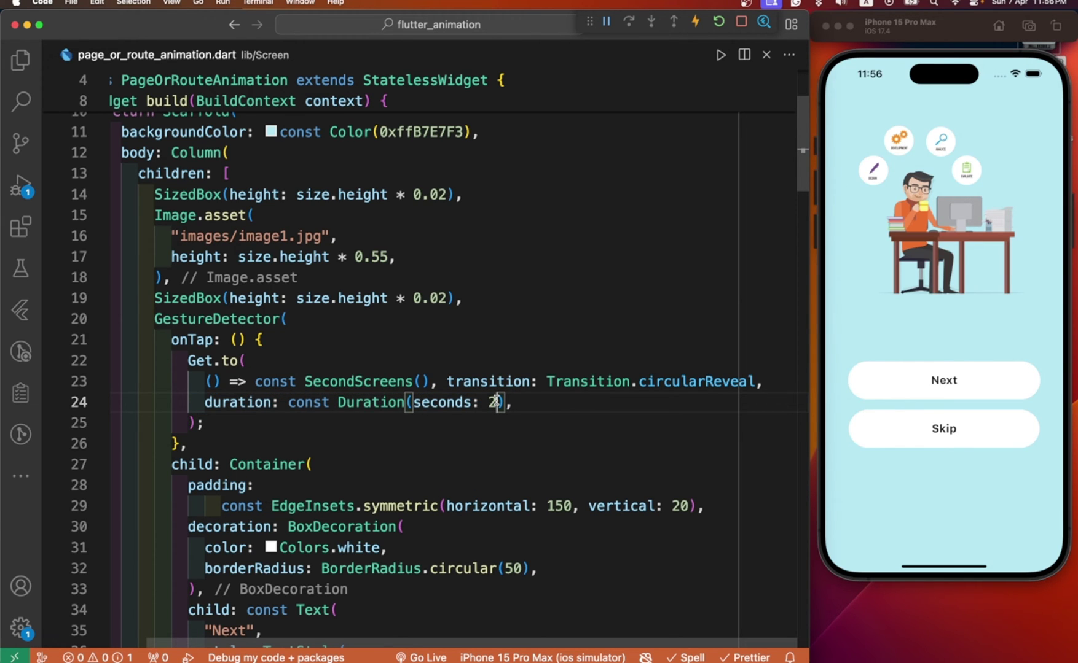
key(BackSpace)
text(12)
key(BackSpace)
key(ctrl+s)
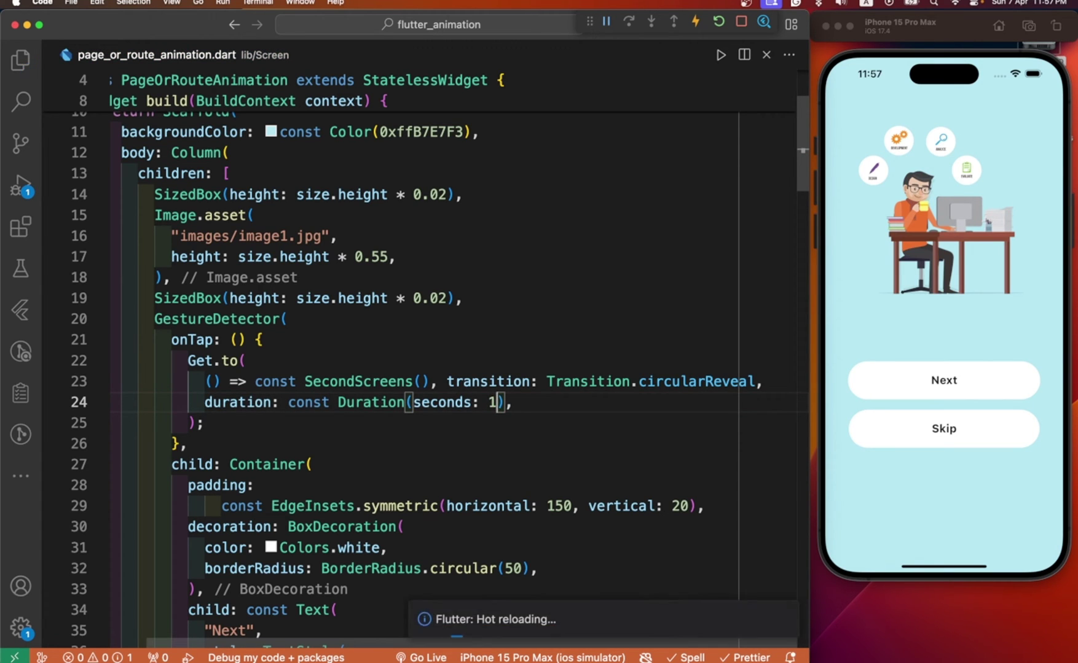
click(907, 376)
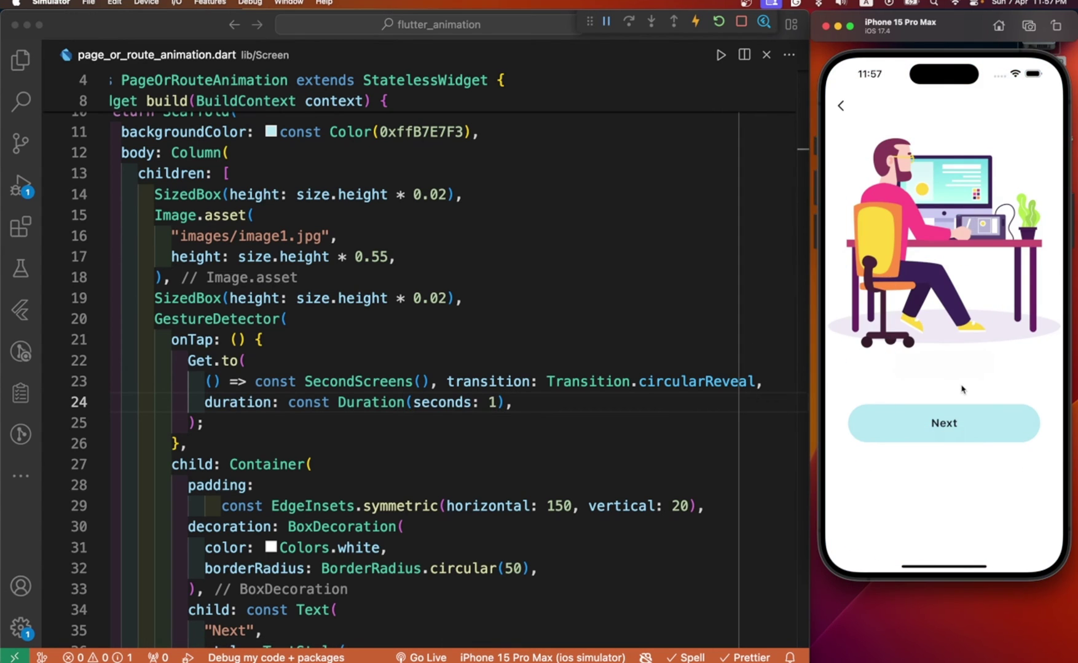
click(841, 106)
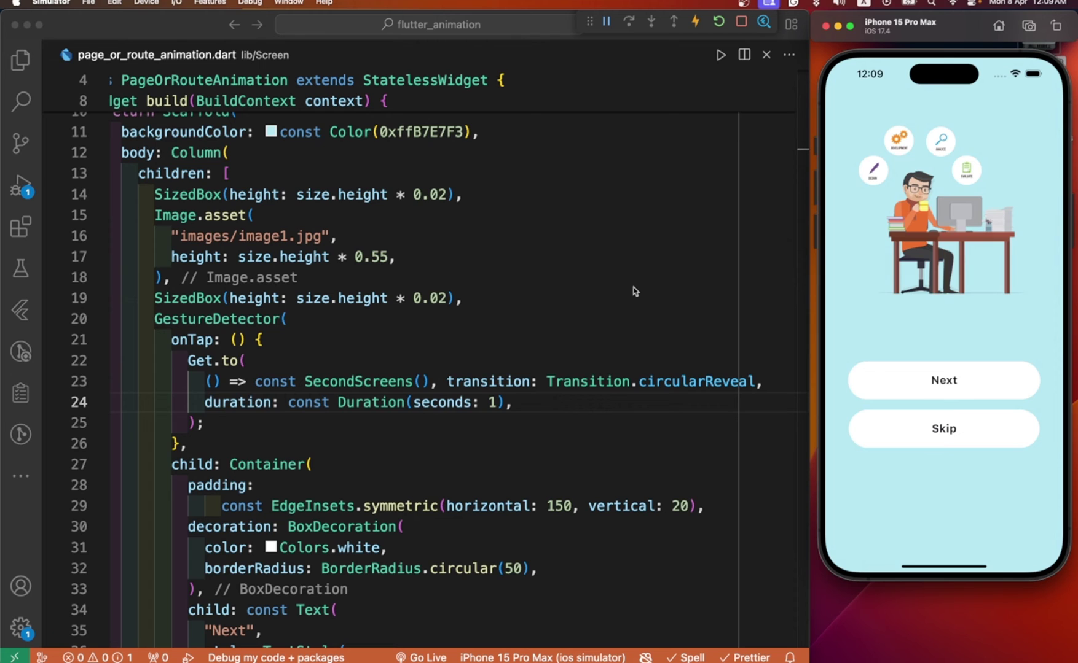
Step: Replace circularReveal with Transition.fade and save to hot reload
click(758, 383)
key(BackSpace)
key(BackSpace)
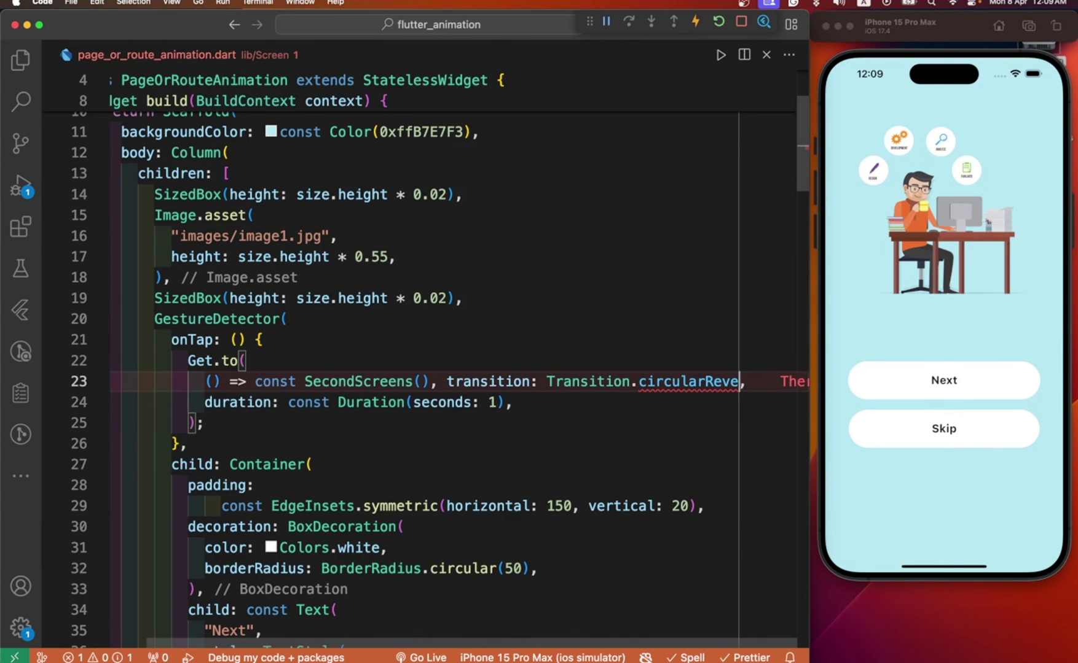
key(BackSpace)
key(BackSpace)
key(BackSpace)
key(BackSpace)
key(BackSpace)
key(BackSpace)
key(BackSpace)
text(t)
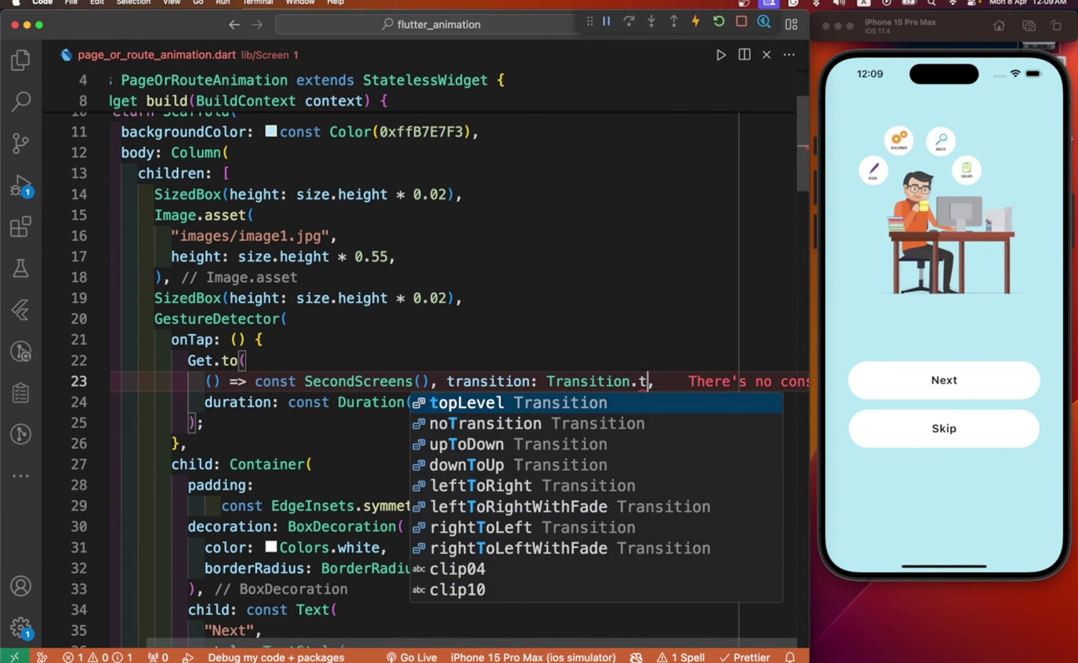
text(ha)
click(758, 381)
key(BackSpace)
key(BackSpace)
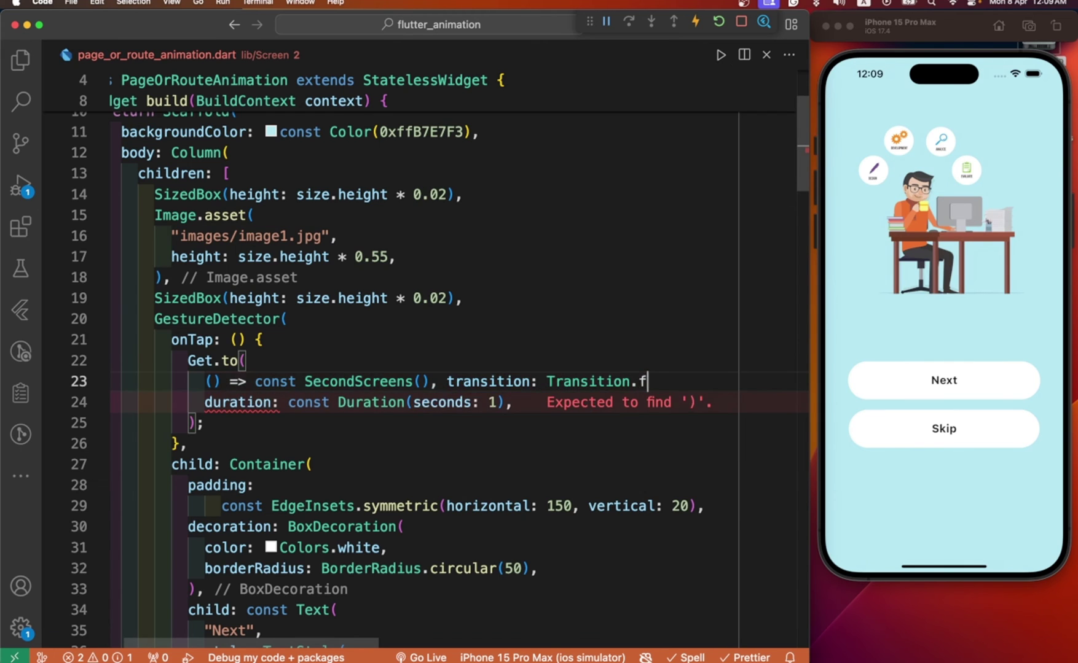
key(BackSpace)
key(BackSpace)
text(f)
key(Return)
text(,)
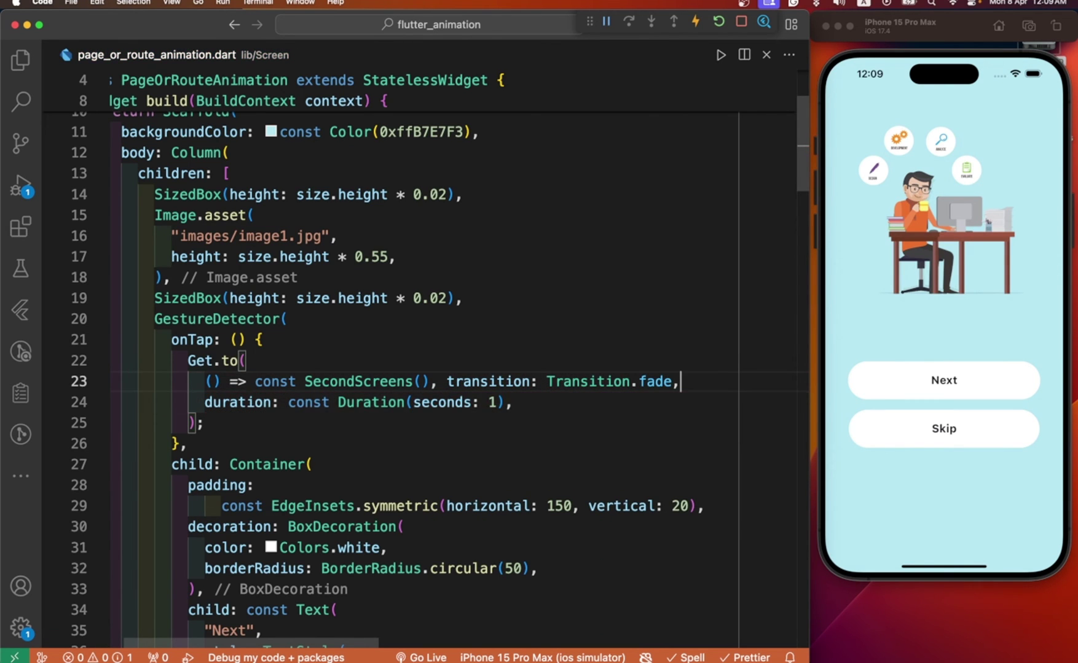
key(super+s)
Step: Set the duration to two seconds, hot reload, and preview the fade and back
click(495, 402)
key(BackSpace)
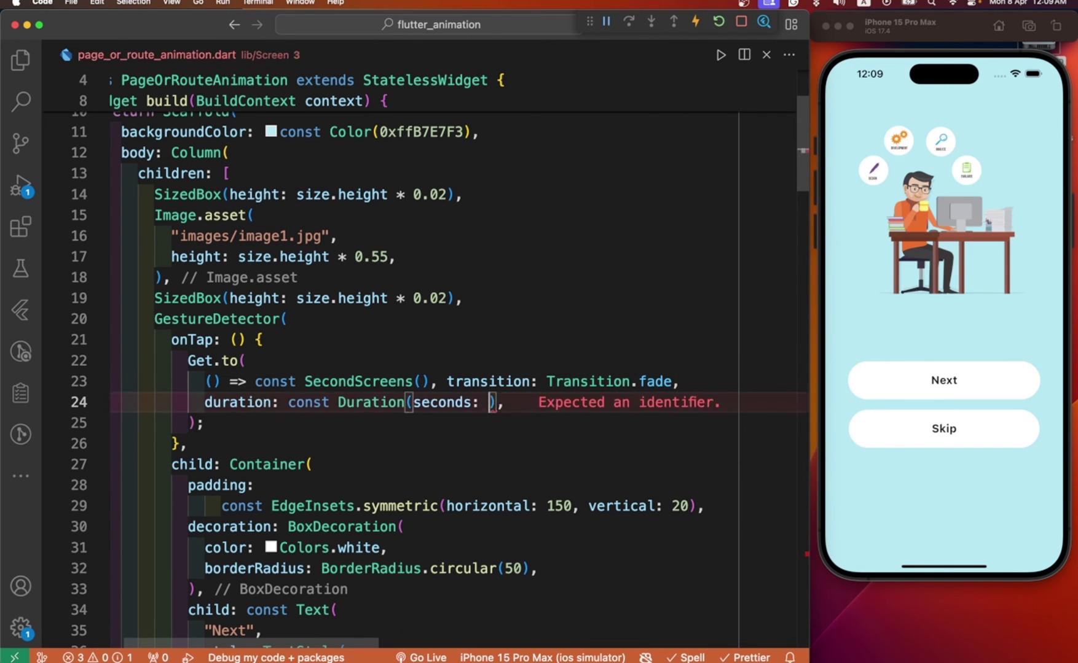
text(2)
key(super+s)
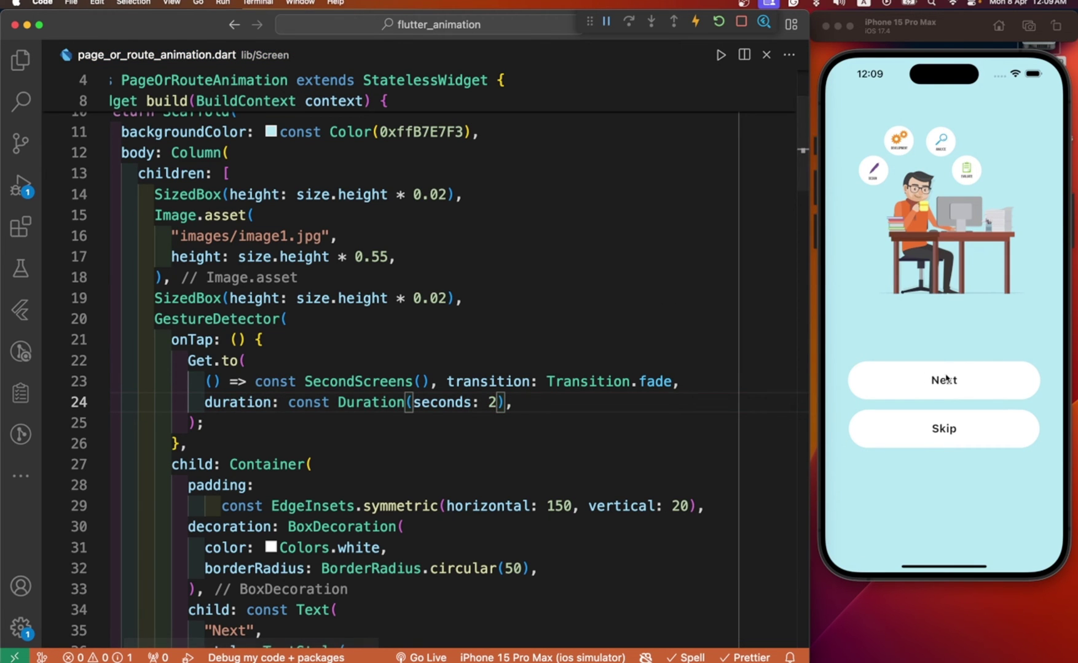
click(944, 379)
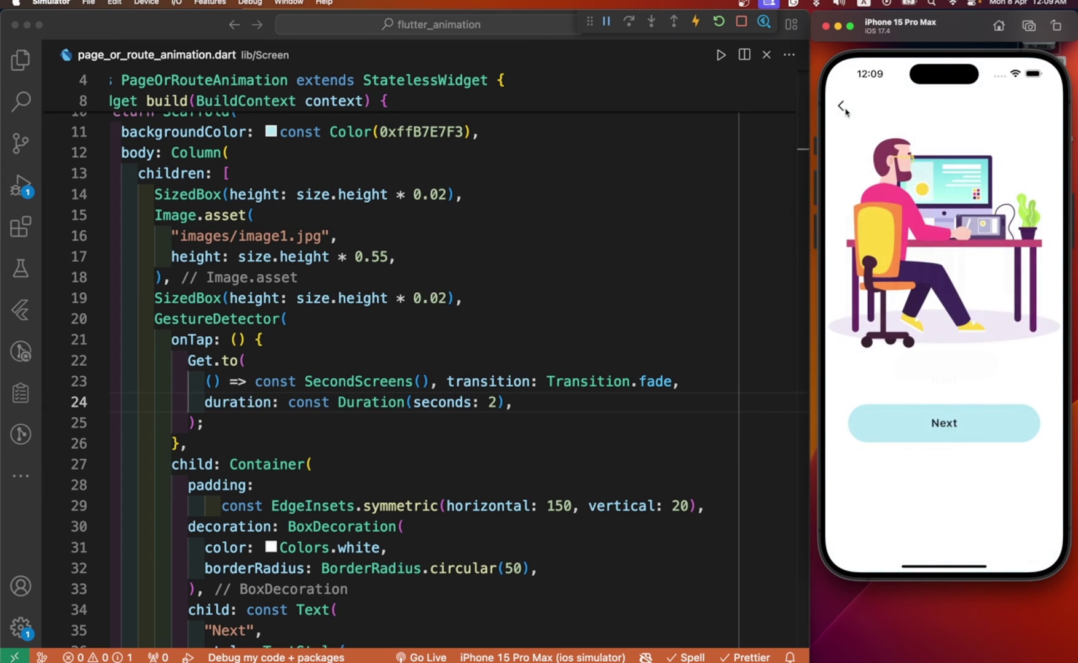
click(841, 107)
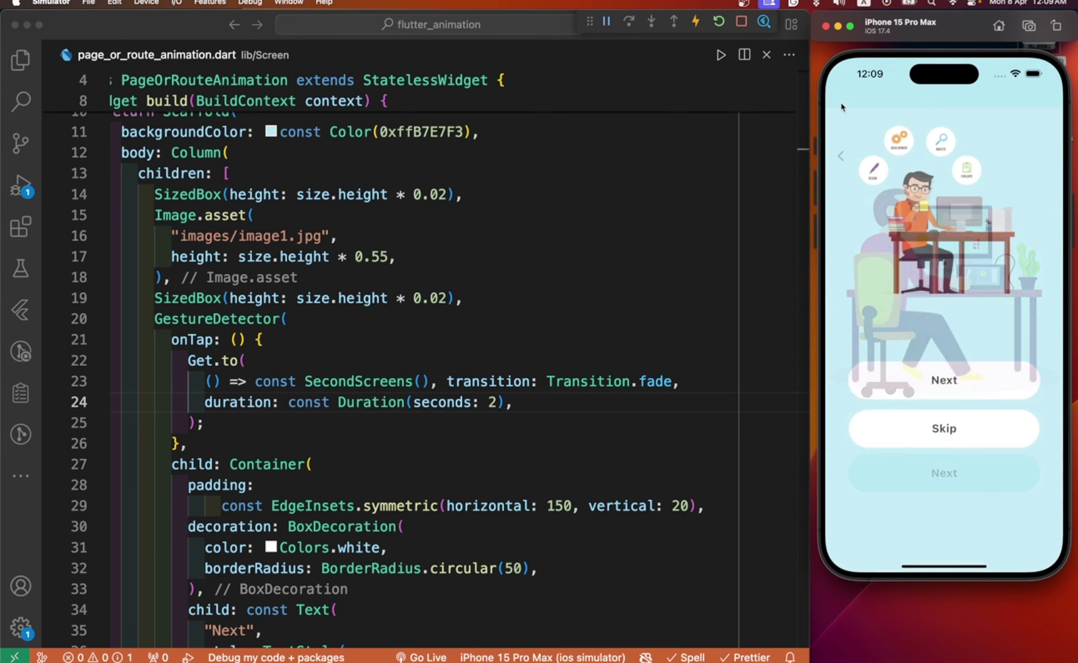
Step: Replace fade with Transition.zoom, hot reload, and preview it opening the second screen
double_click(673, 383)
key(BackSpace)
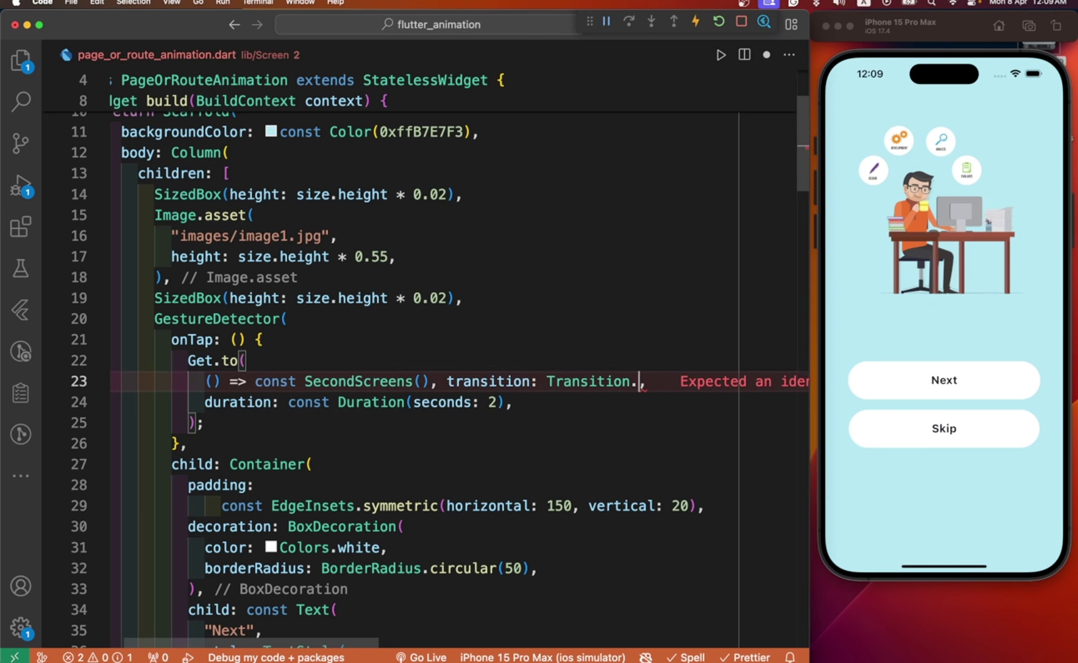
key(BackSpace)
text(.zoo)
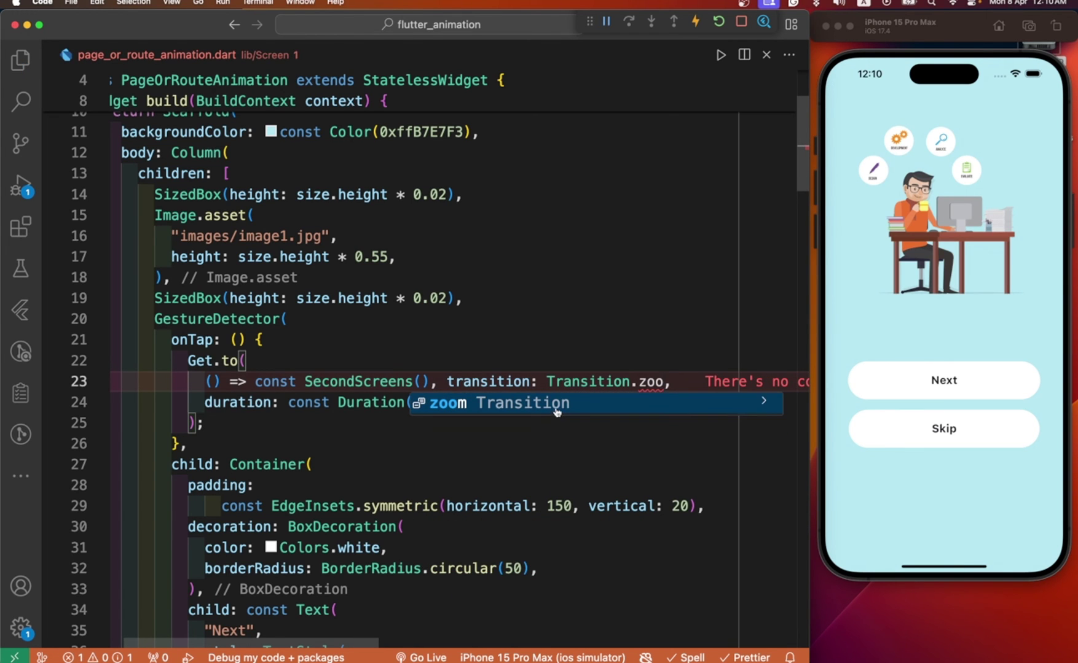
click(556, 411)
key(cmd+s)
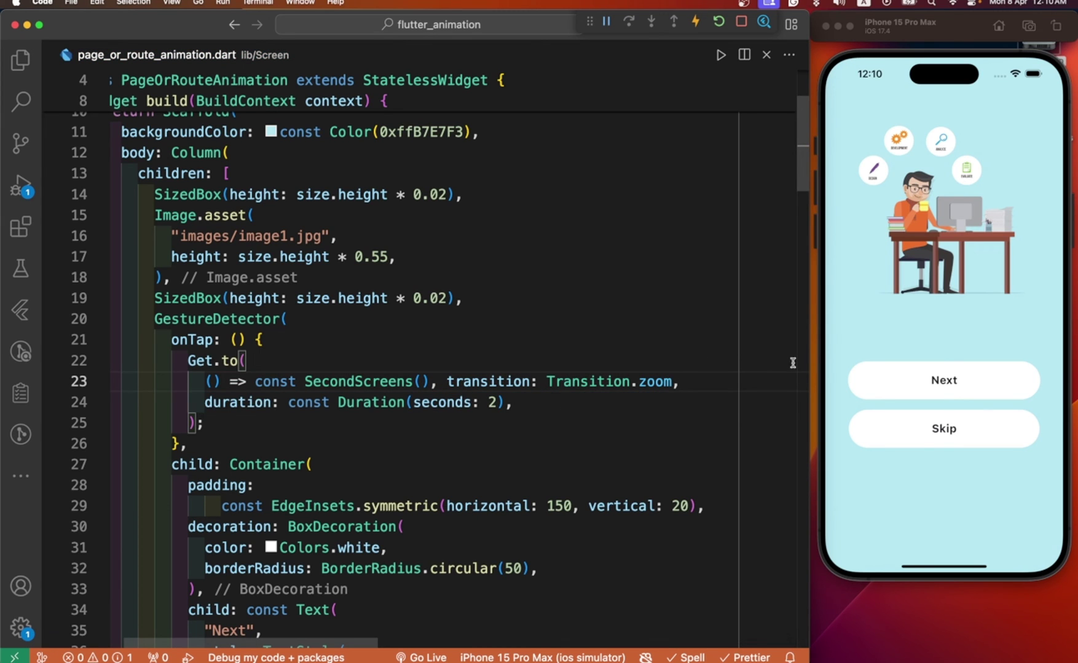
click(966, 391)
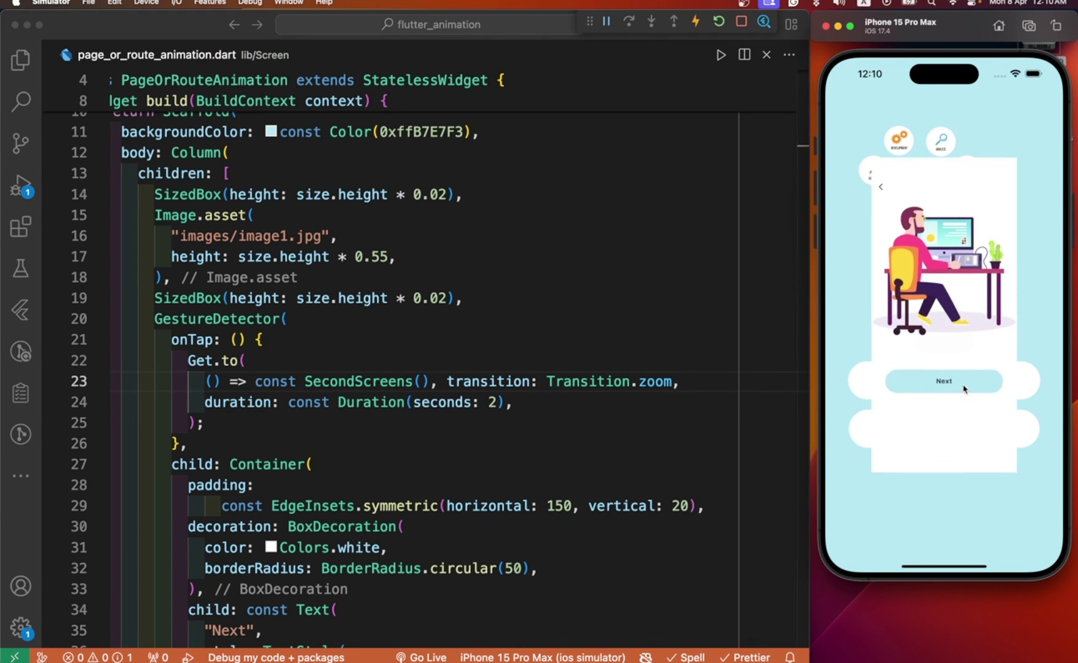
Step: Change the duration to one second, hot reload, and return to the first screen
click(497, 404)
key(BackSpace)
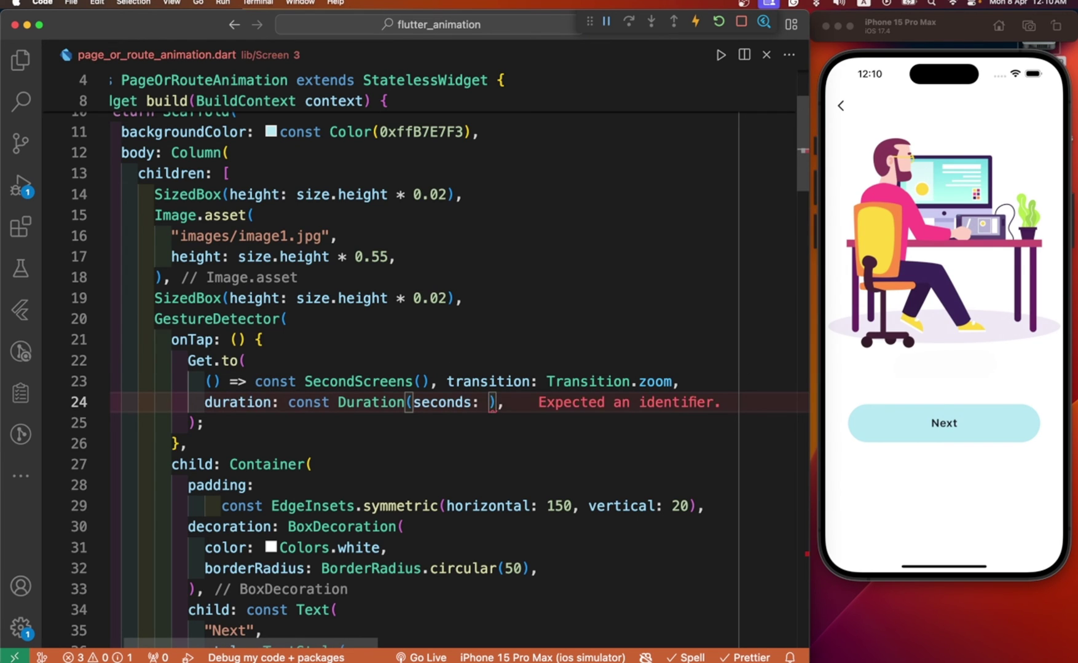
text(1)
key(cmd+s)
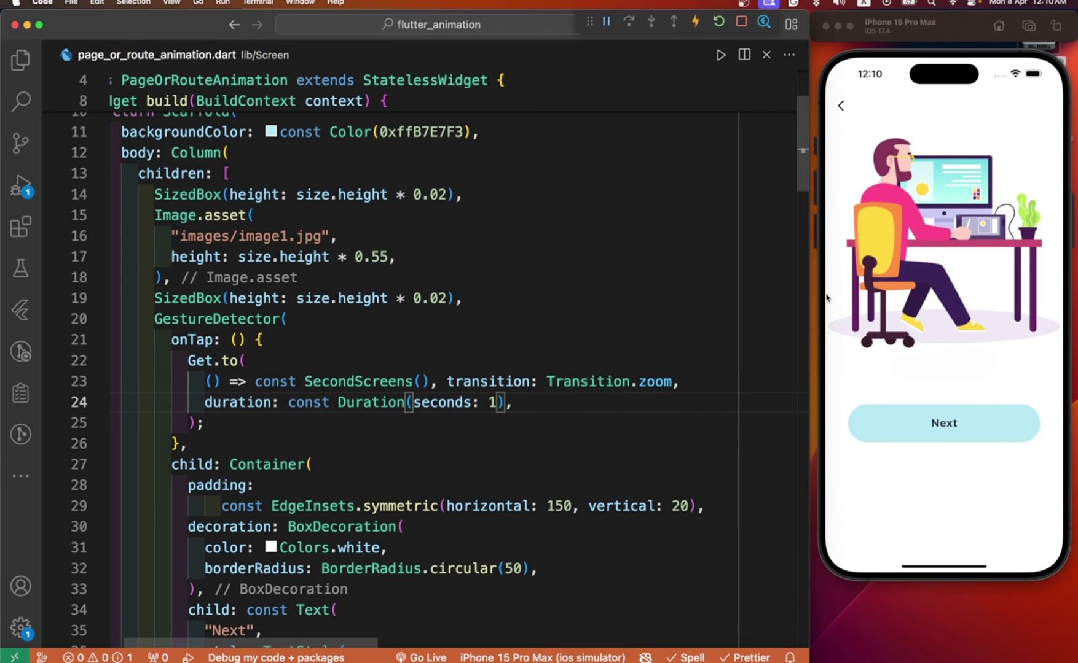
click(842, 106)
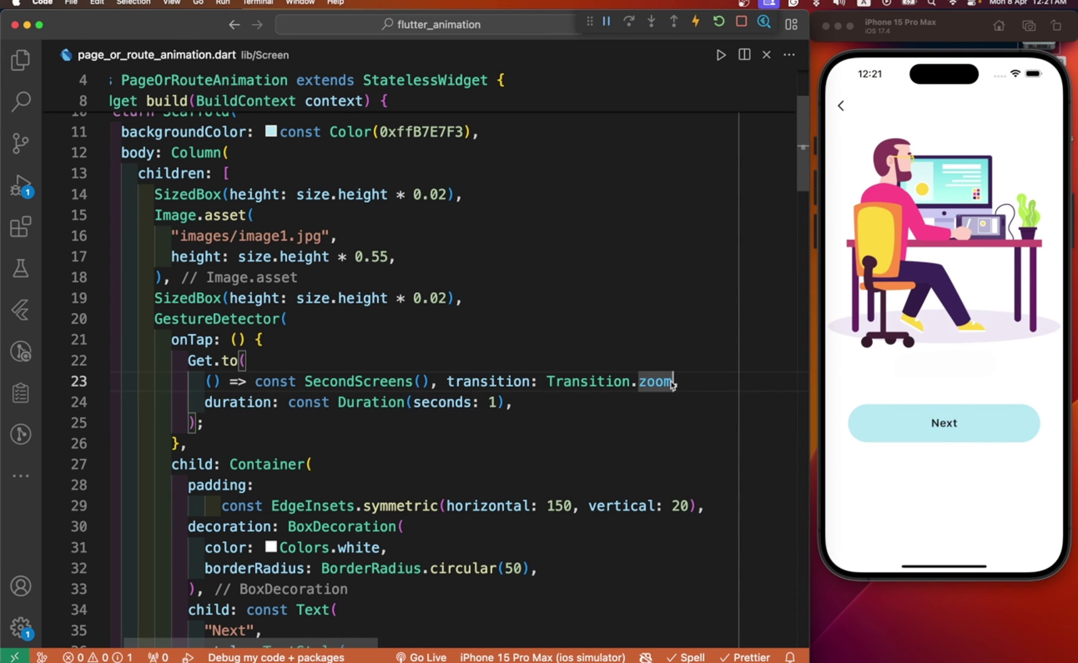
Step: Replace the zoom transition in Get.to with size and save to hot reload
key(BackSpace)
key(BackSpace)
key(BackSpace)
key(BackSpace)
key(BackSpace)
text(.)
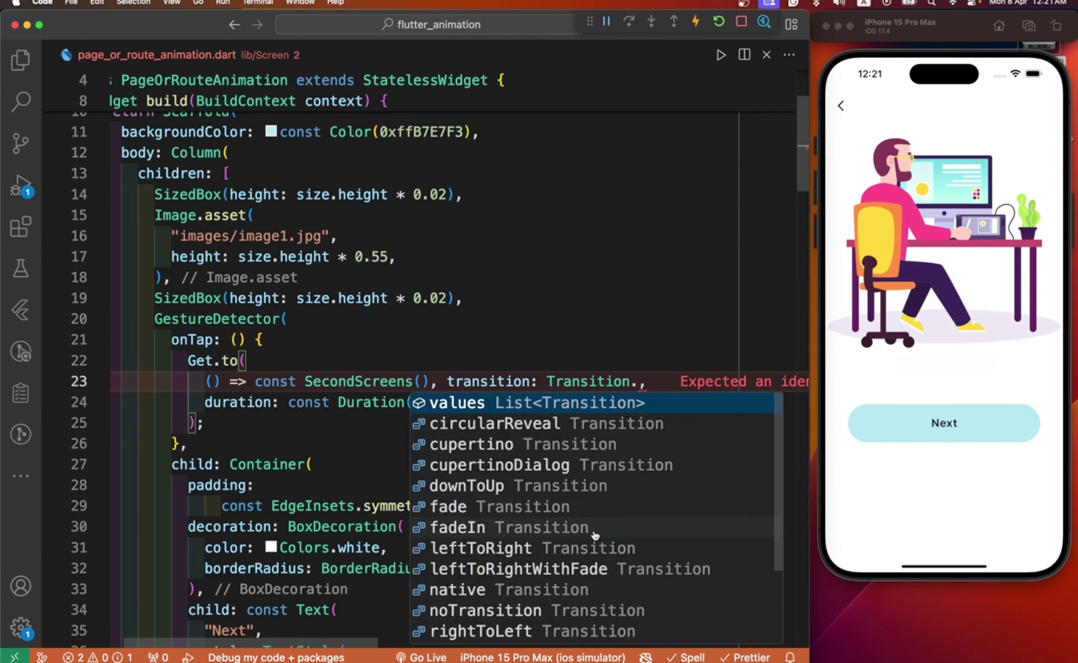
scroll(574, 549, down, 3)
scroll(575, 549, down, 1)
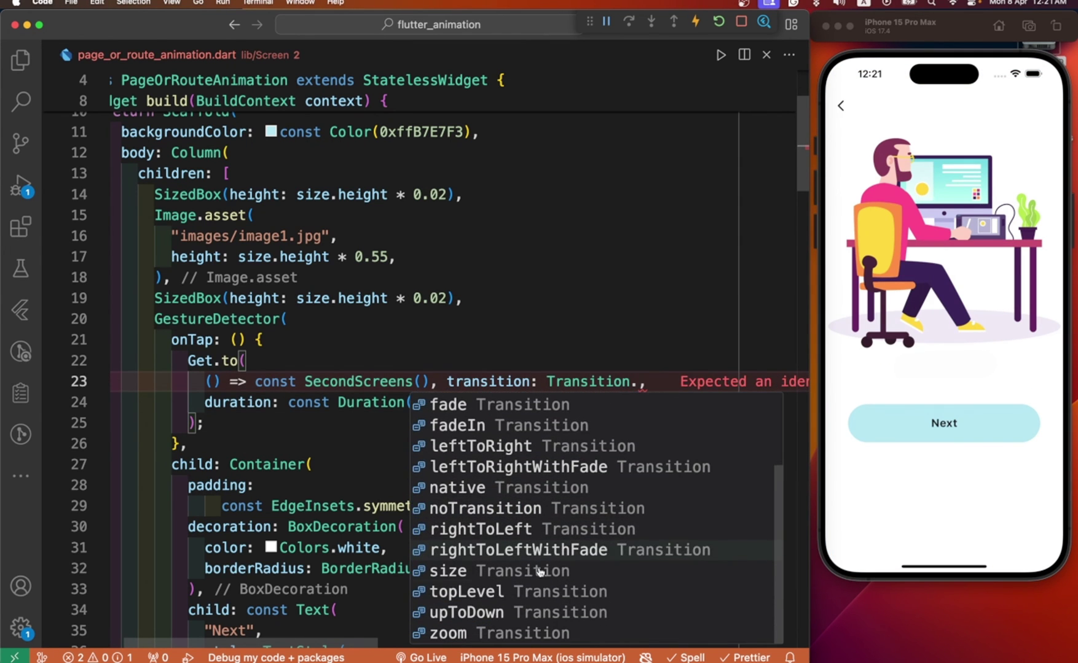
click(465, 572)
key(cmd+s)
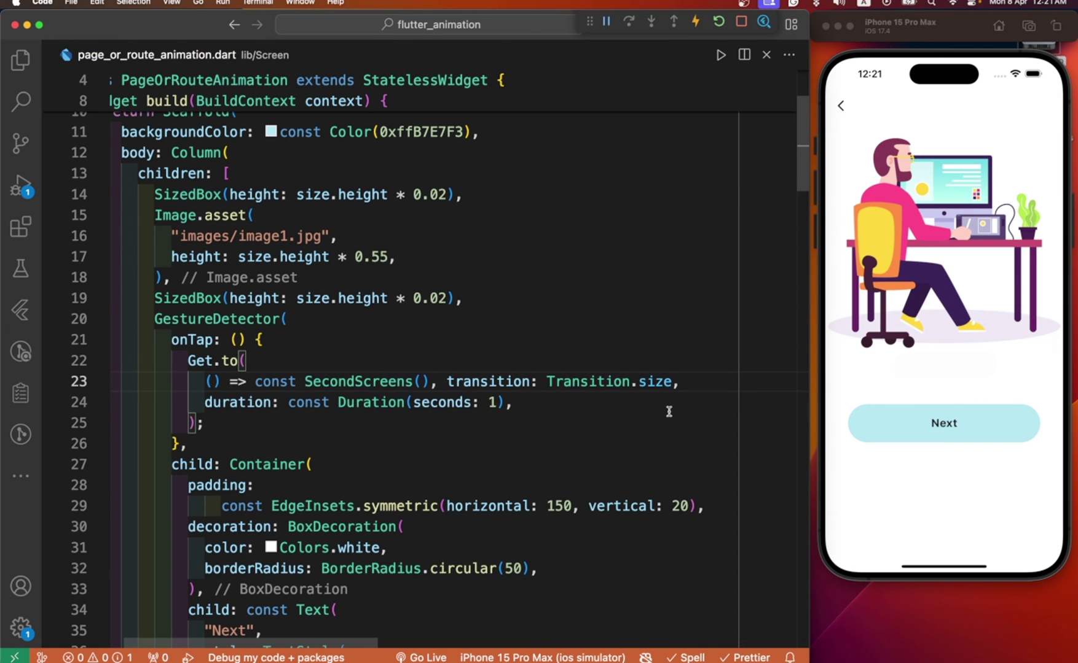
Step: Preview the one-second size transition by moving between the first and second screens in the simulator
click(942, 429)
click(840, 106)
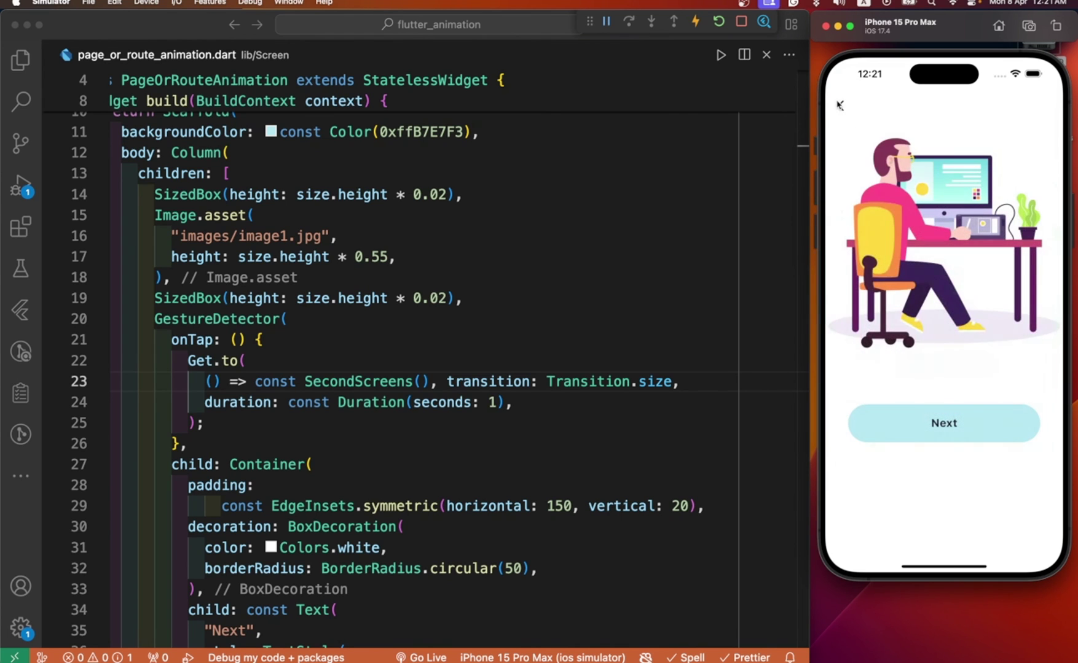
click(943, 422)
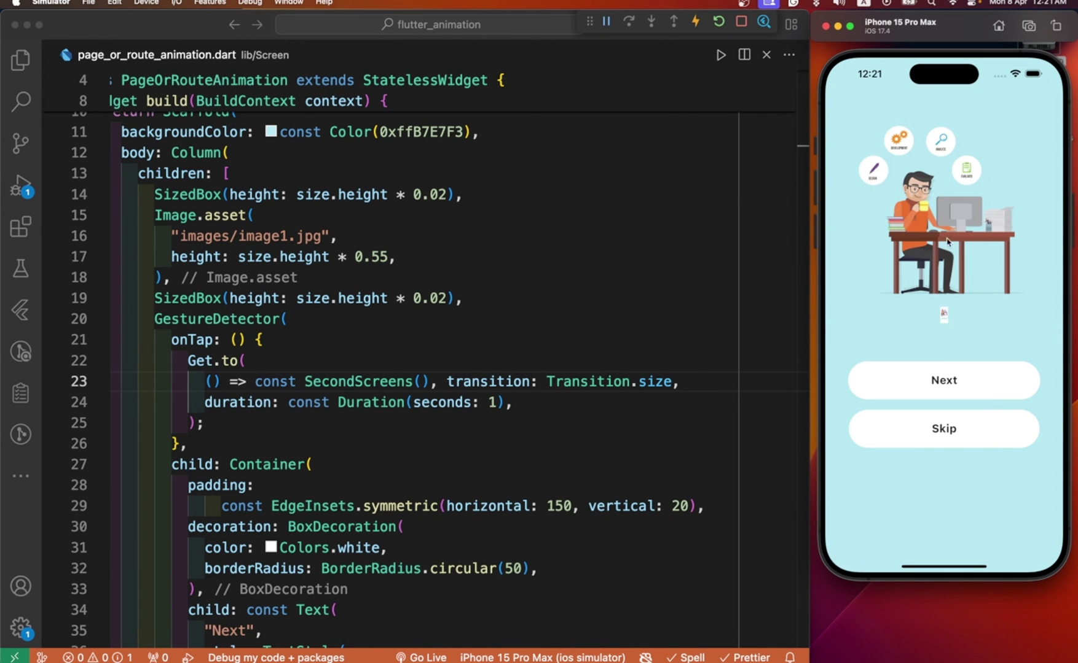
click(943, 377)
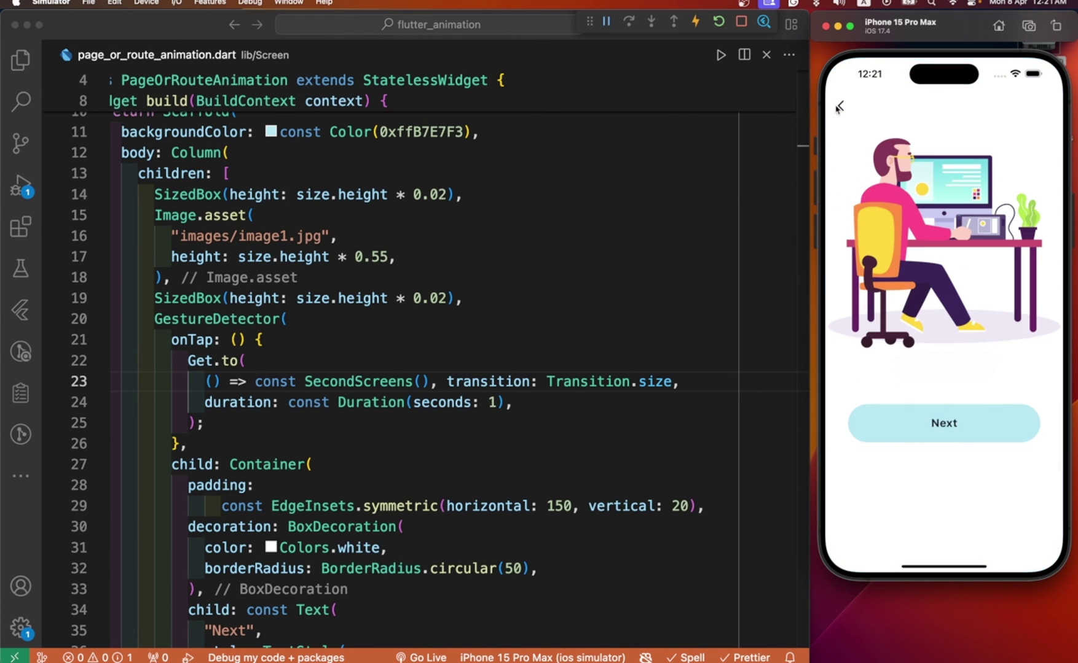
click(839, 105)
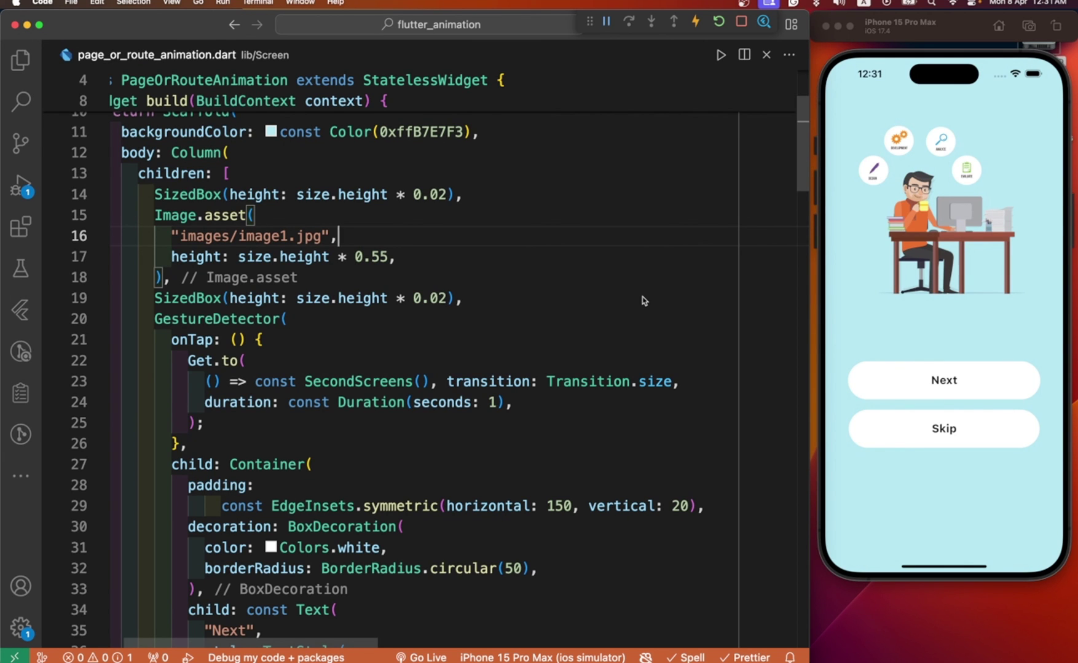
click(701, 384)
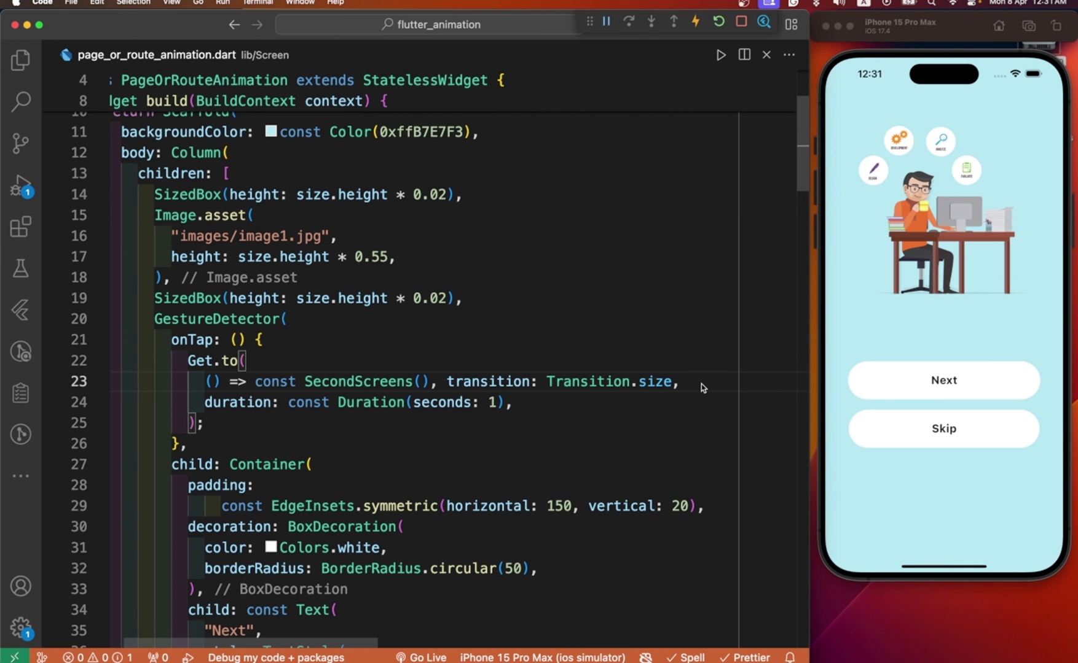